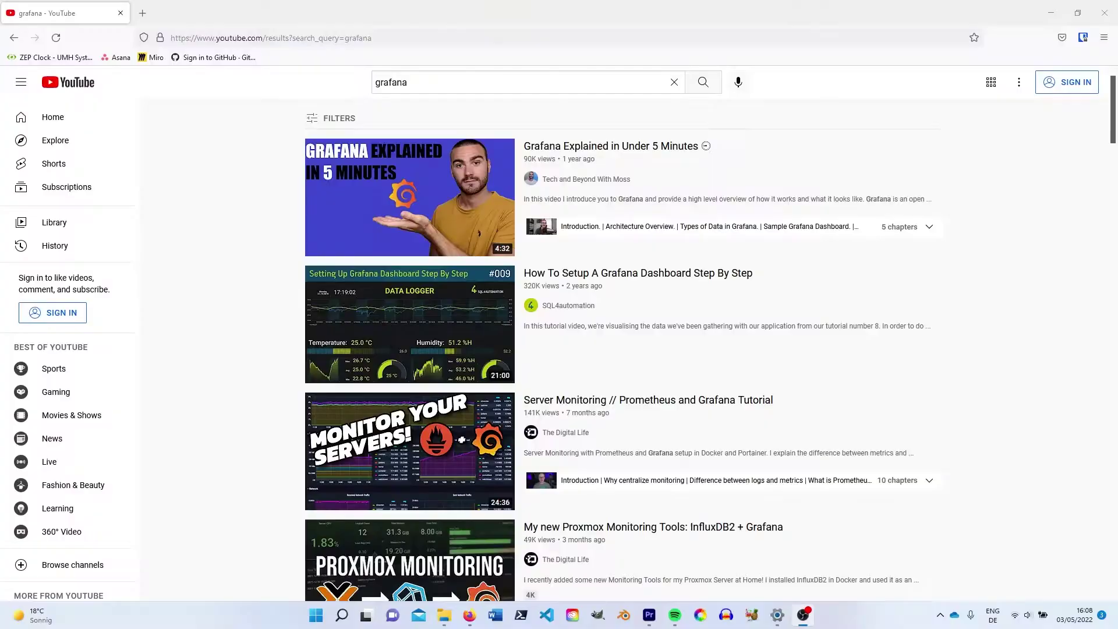
Enter the Grafana address 192.168.10.16:8080 in the new Firefox tab
{"action": "scroll", "coordinate": [608, 203], "scroll_direction": "down", "scroll_amount": 6}
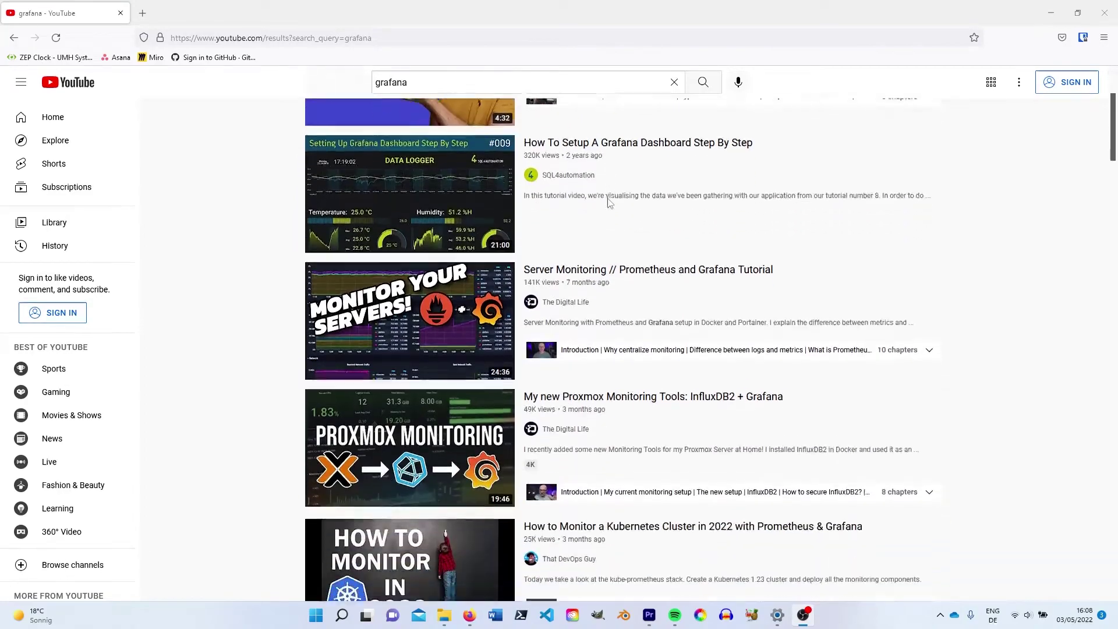
{"action": "scroll", "coordinate": [608, 203], "scroll_direction": "down", "scroll_amount": 2}
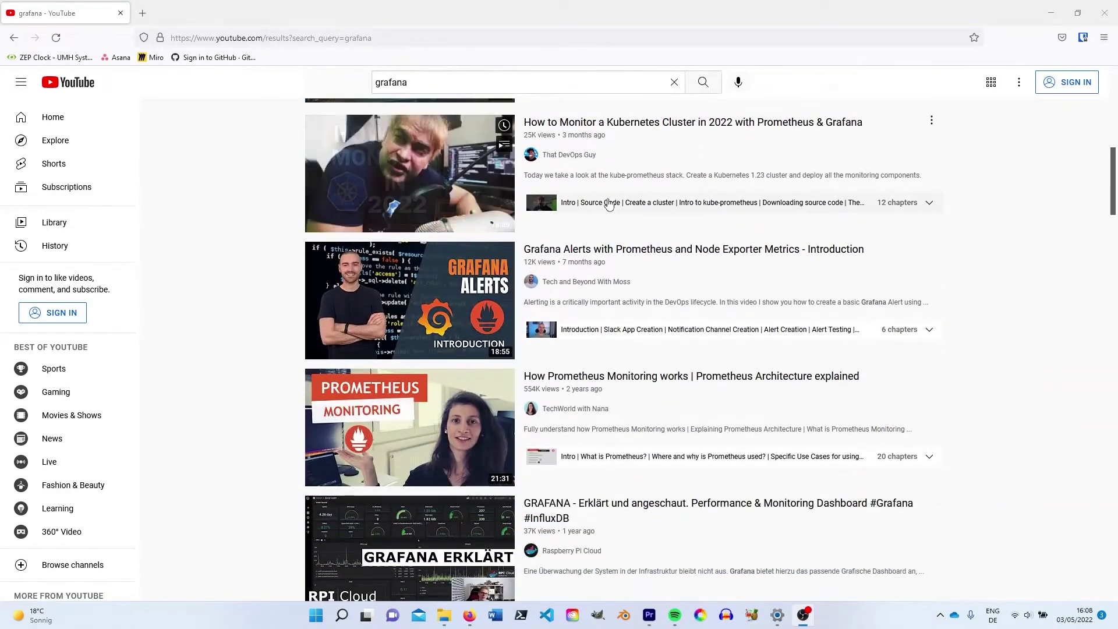
{"action": "scroll", "coordinate": [609, 203], "scroll_direction": "down", "scroll_amount": 4}
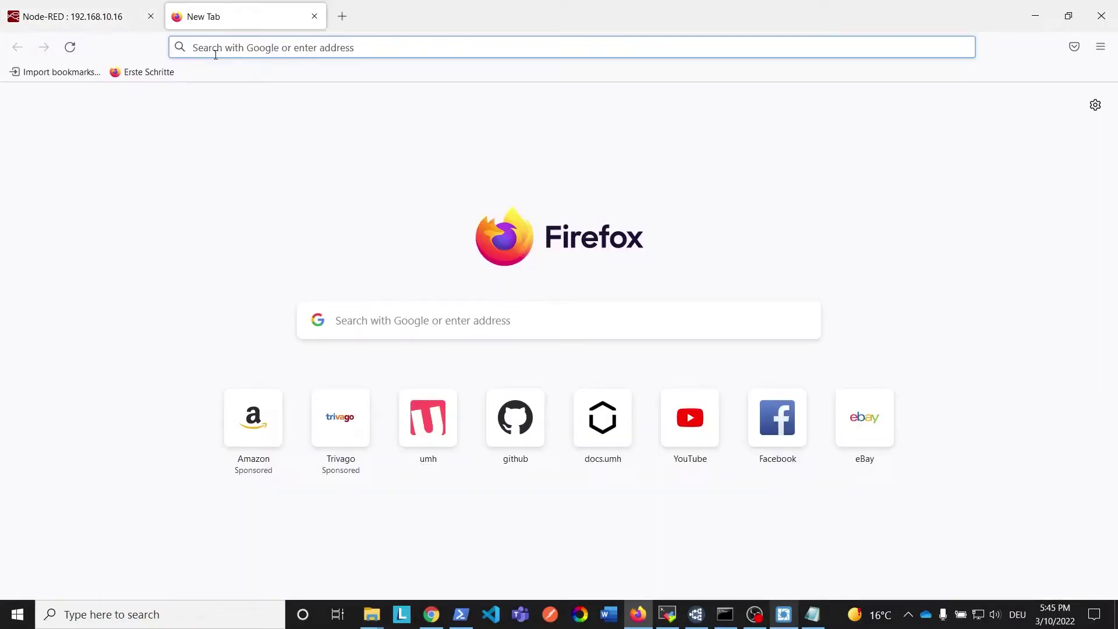
{"action": "type", "text": "192.16"}
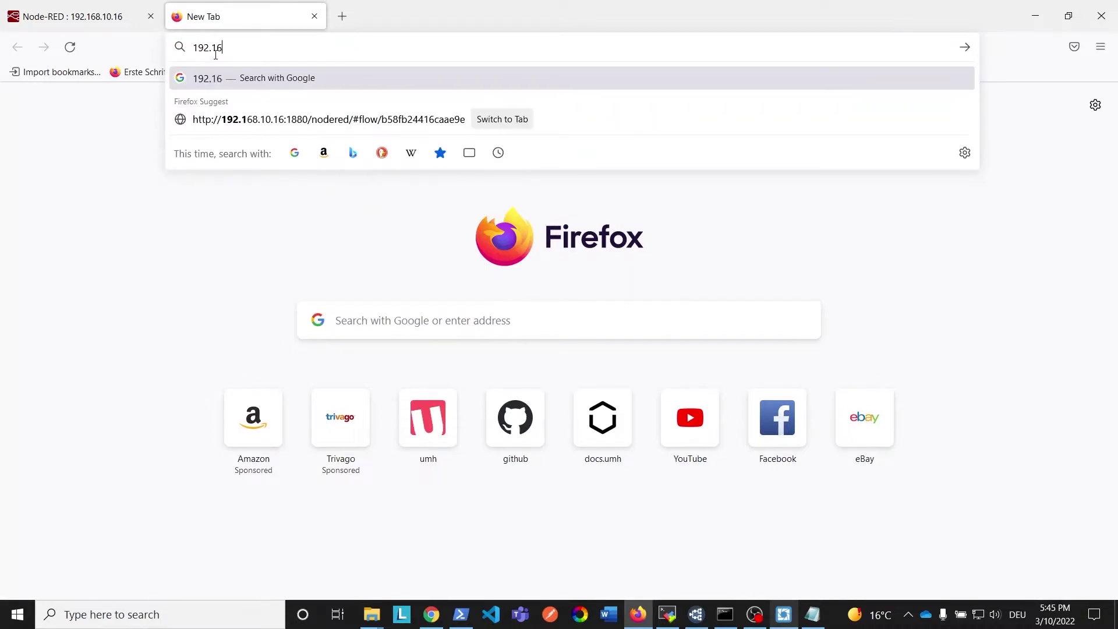
{"action": "type", "text": "8.10.16"}
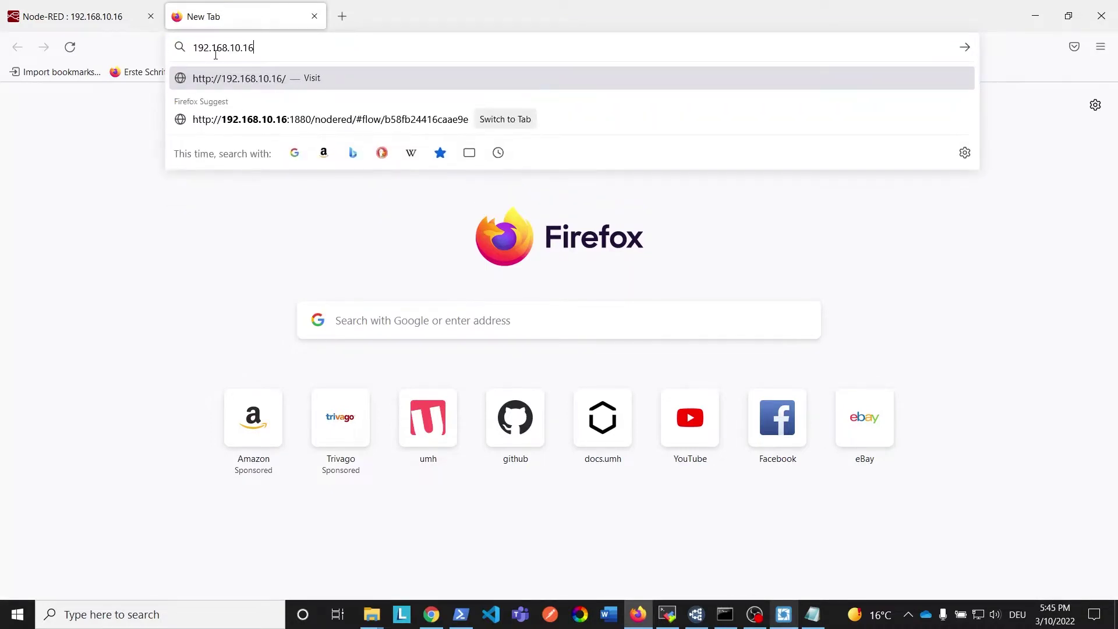
{"action": "type", "text": ":8080/?orgId=1"}
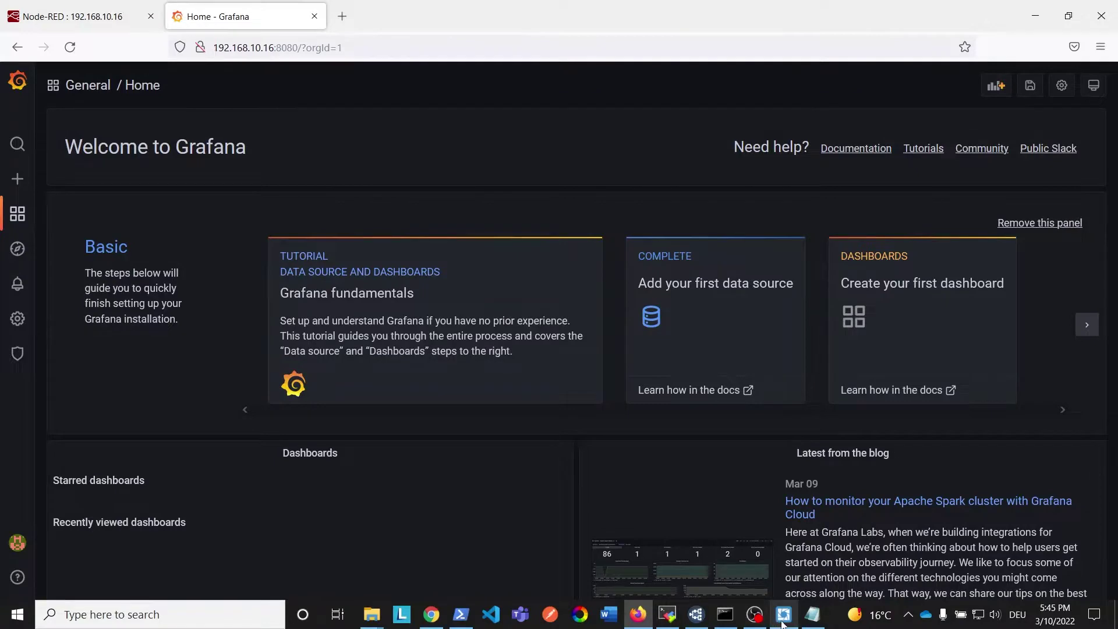
In Lens, open grafana-secret from the cluster's Secrets list
{"action": "key", "text": "alt+Tab"}
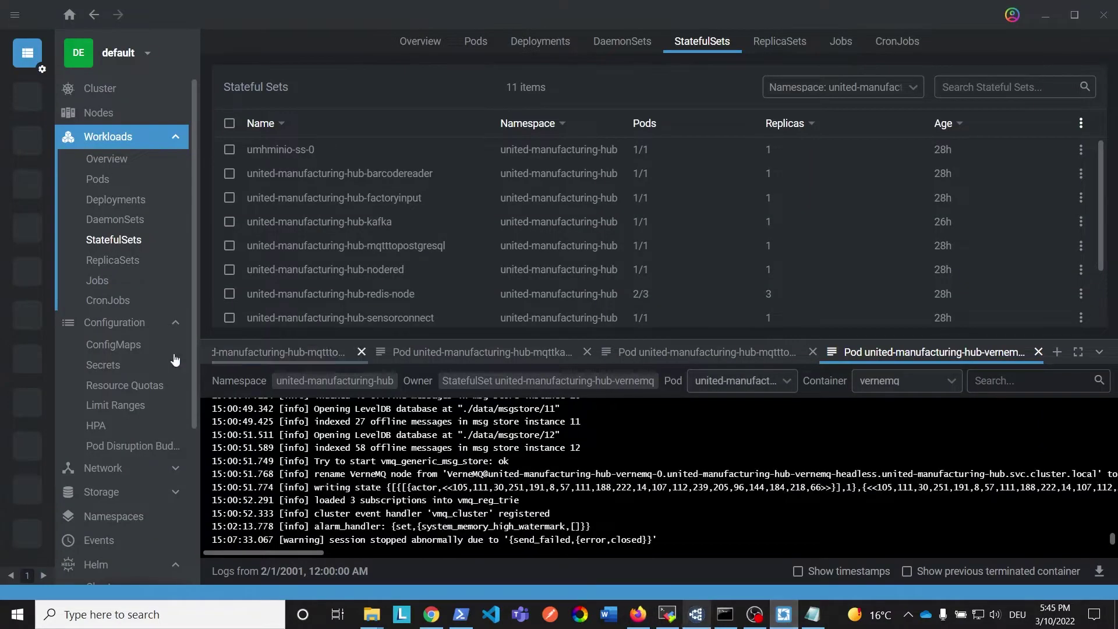
{"action": "left_click", "coordinate": [113, 364]}
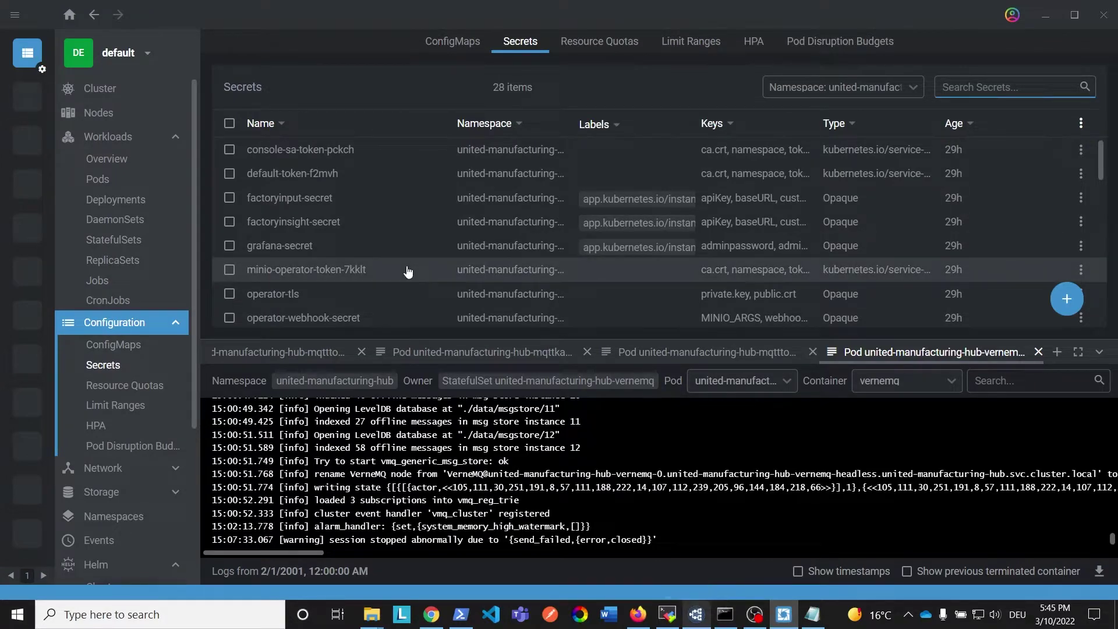
{"action": "left_click", "coordinate": [344, 246]}
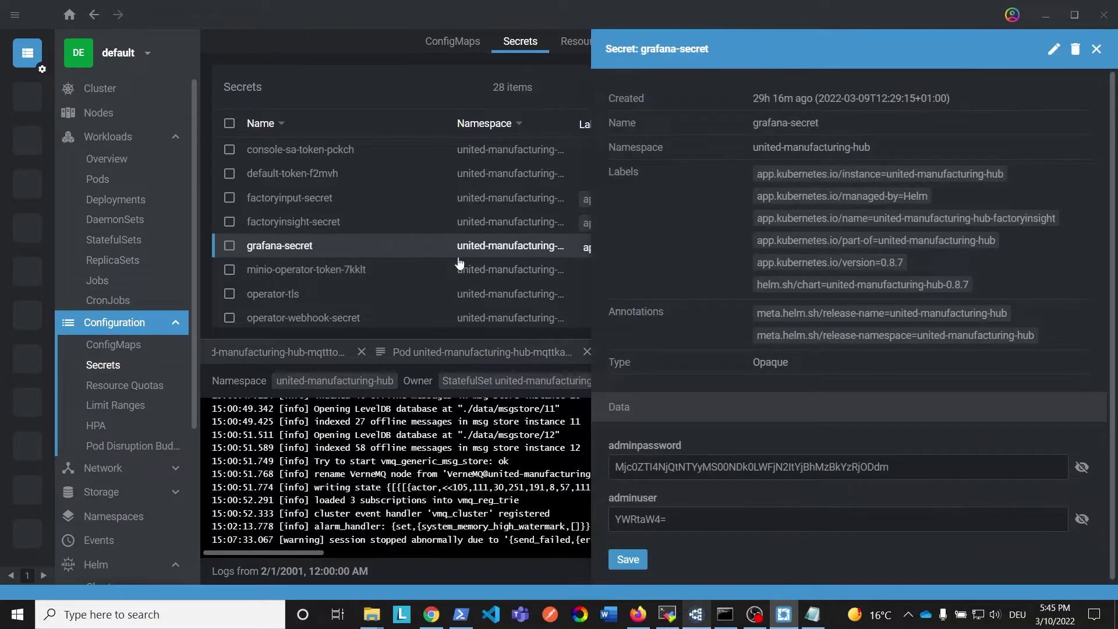
Reveal and select the decoded admin password and admin user values
{"action": "left_click", "coordinate": [1082, 469]}
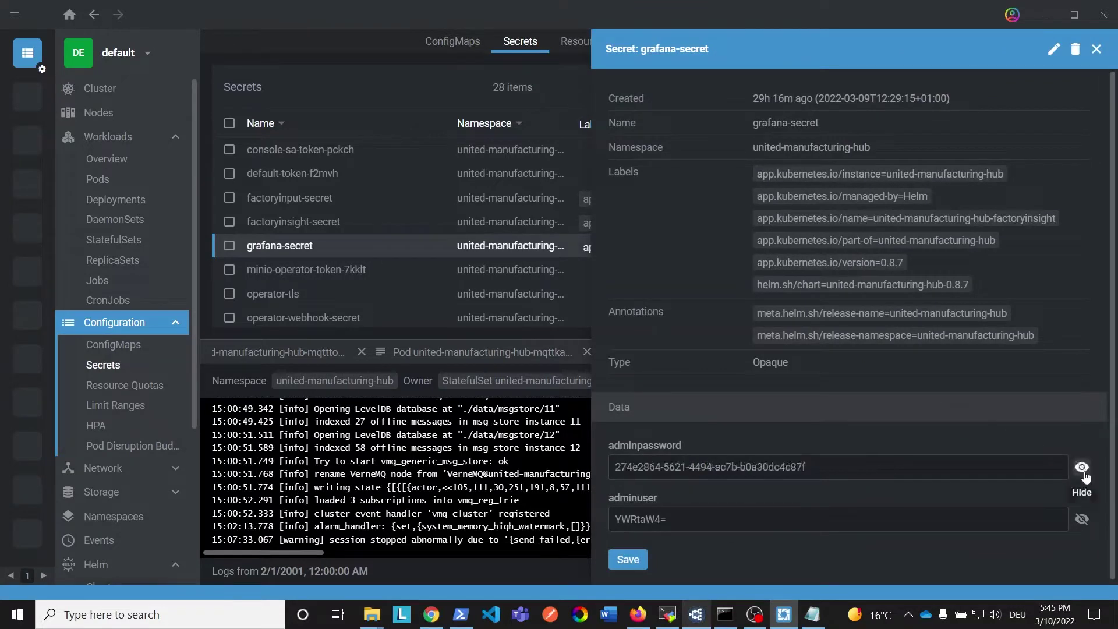
{"action": "left_click_drag", "start_coordinate": [983, 477], "coordinate": [611, 463]}
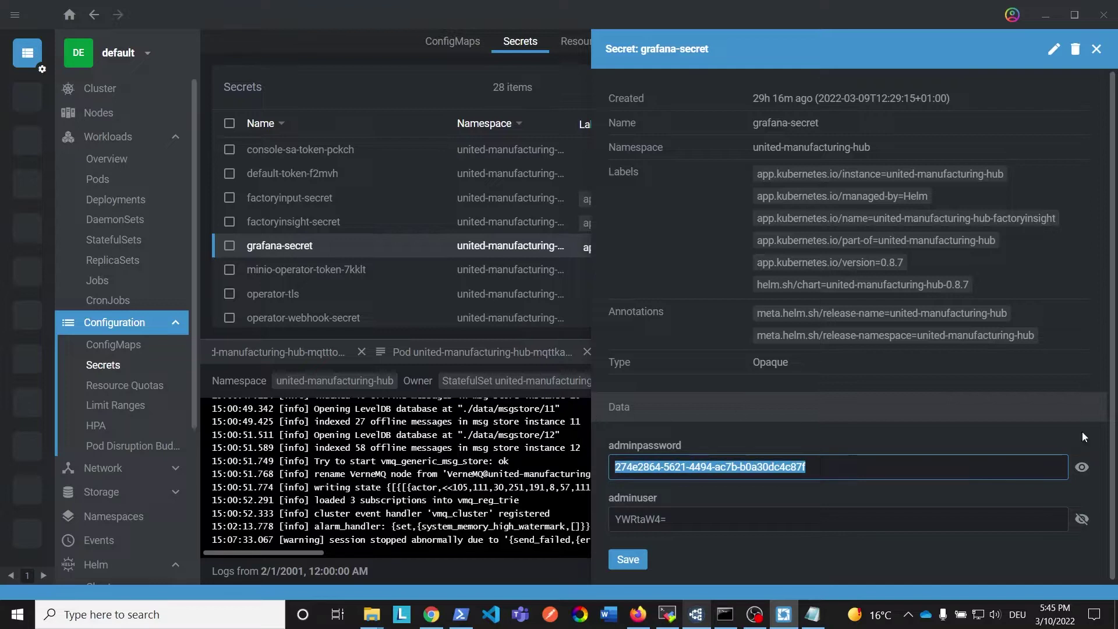
{"action": "left_click", "coordinate": [1080, 522]}
{"action": "left_click_drag", "start_coordinate": [610, 516], "coordinate": [646, 518]}
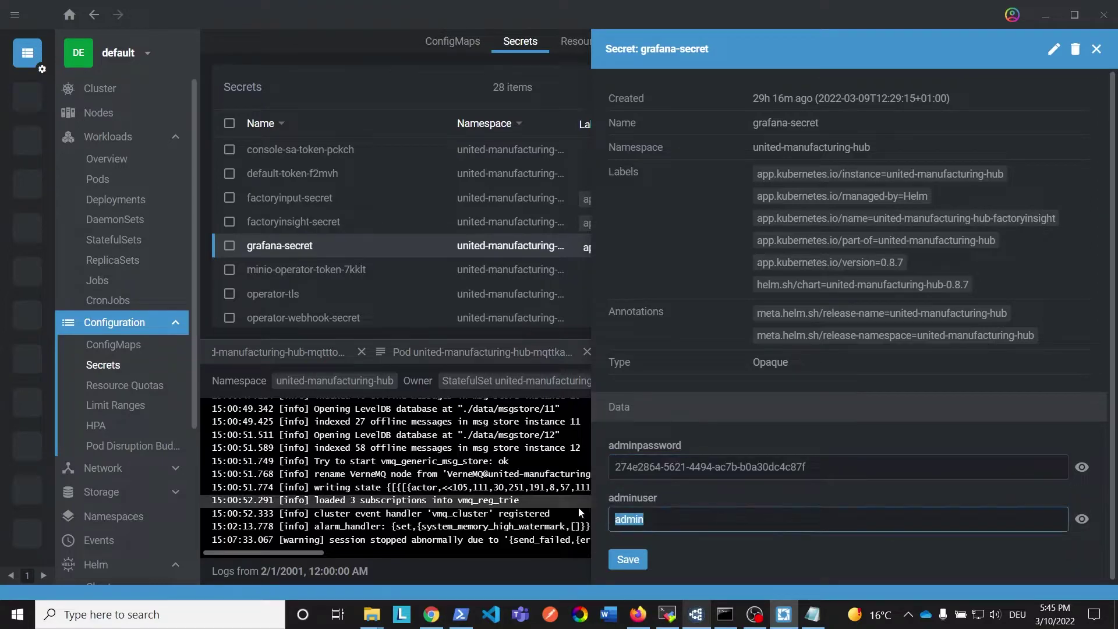
{"action": "left_click", "coordinate": [638, 614]}
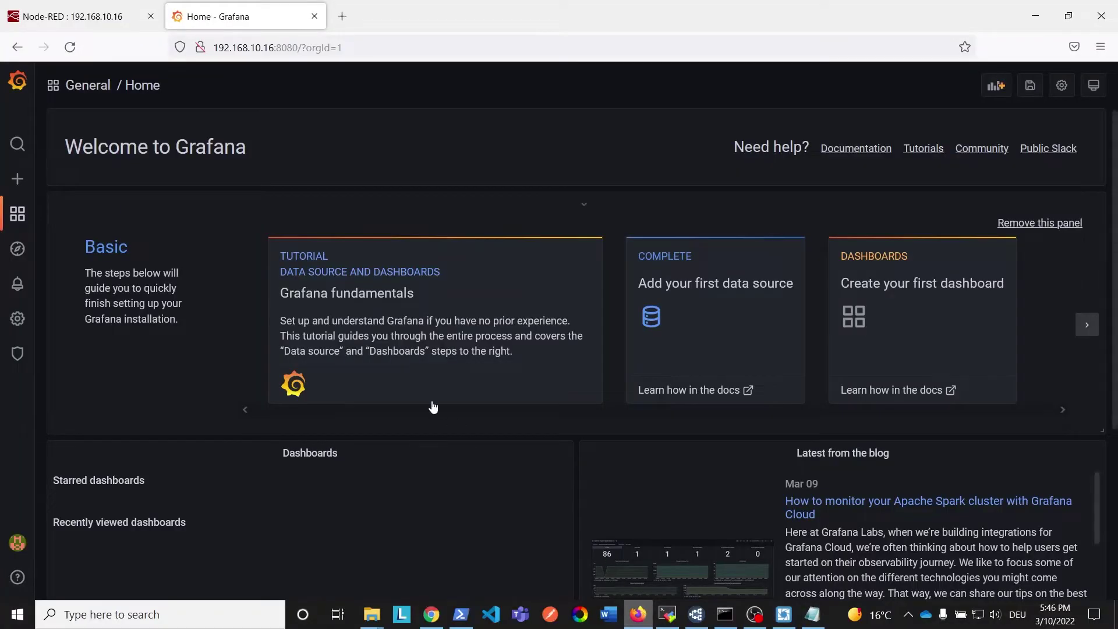
Create a new dashboard and add an empty panel to it
{"action": "mouse_move", "coordinate": [23, 193]}
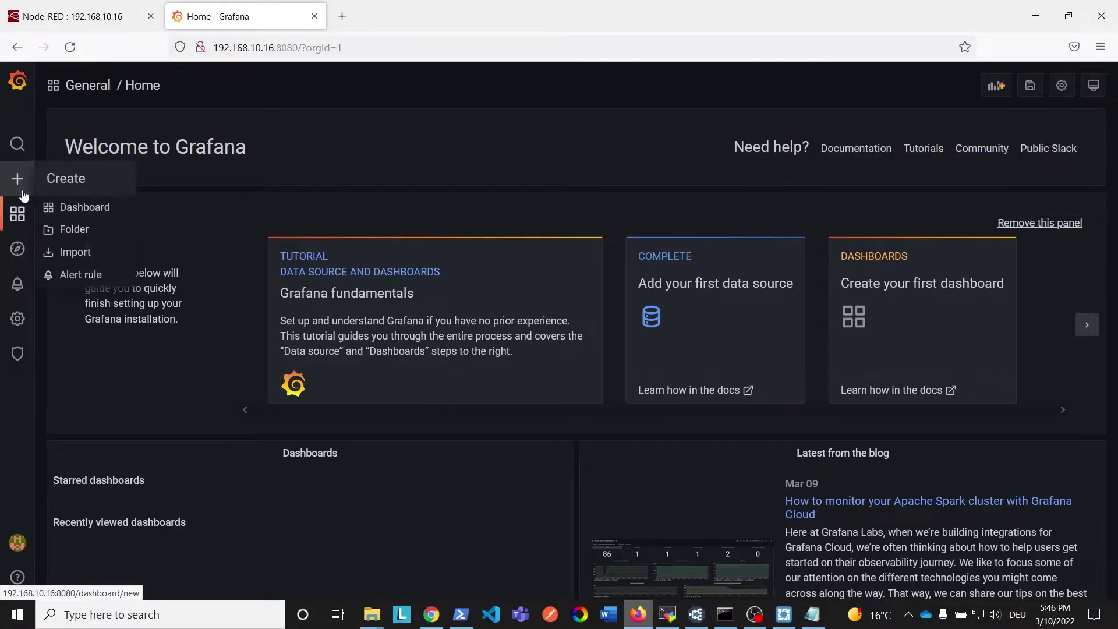
{"action": "left_click", "coordinate": [65, 208]}
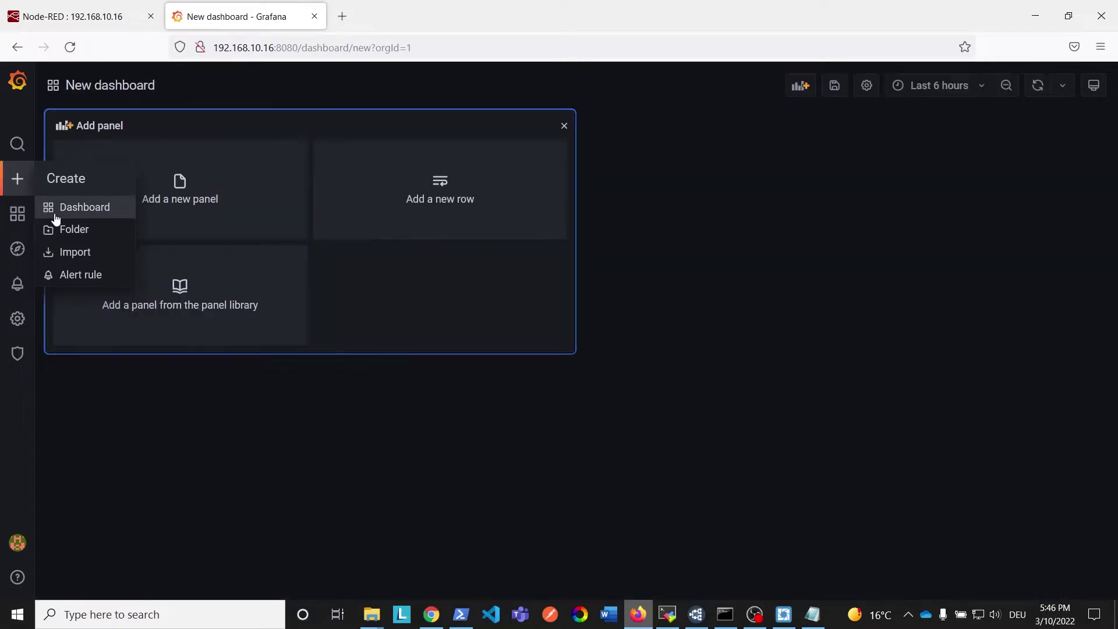
{"action": "left_click", "coordinate": [217, 196]}
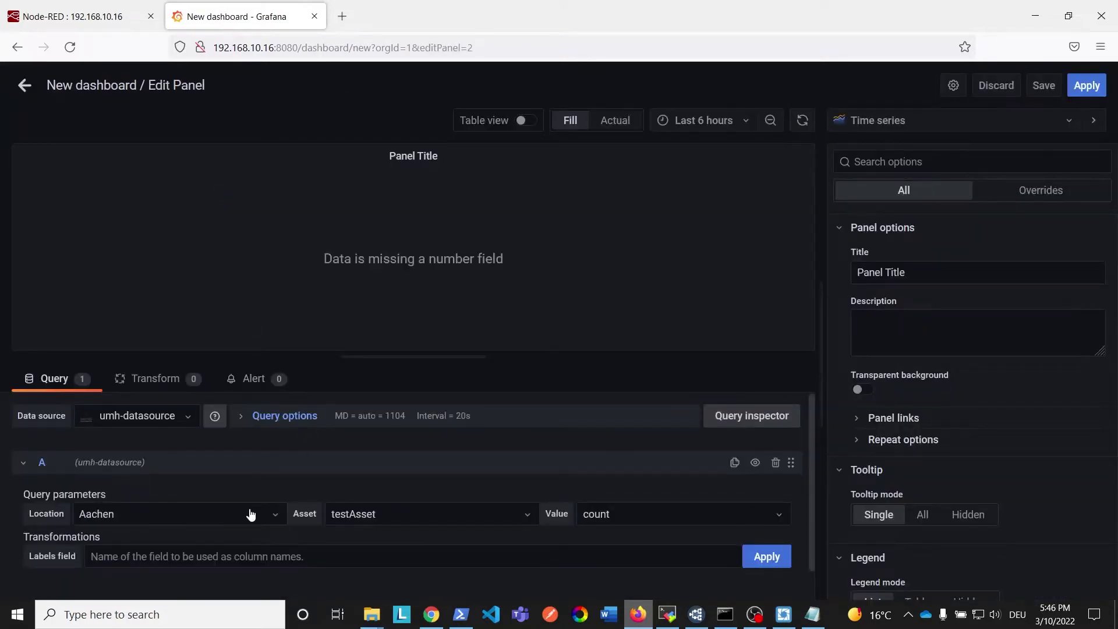
Query location Aachen, asset videoAsset and value process_Distance in the panel
{"action": "left_click", "coordinate": [266, 521]}
{"action": "left_click", "coordinate": [267, 521]}
{"action": "left_click", "coordinate": [397, 520]}
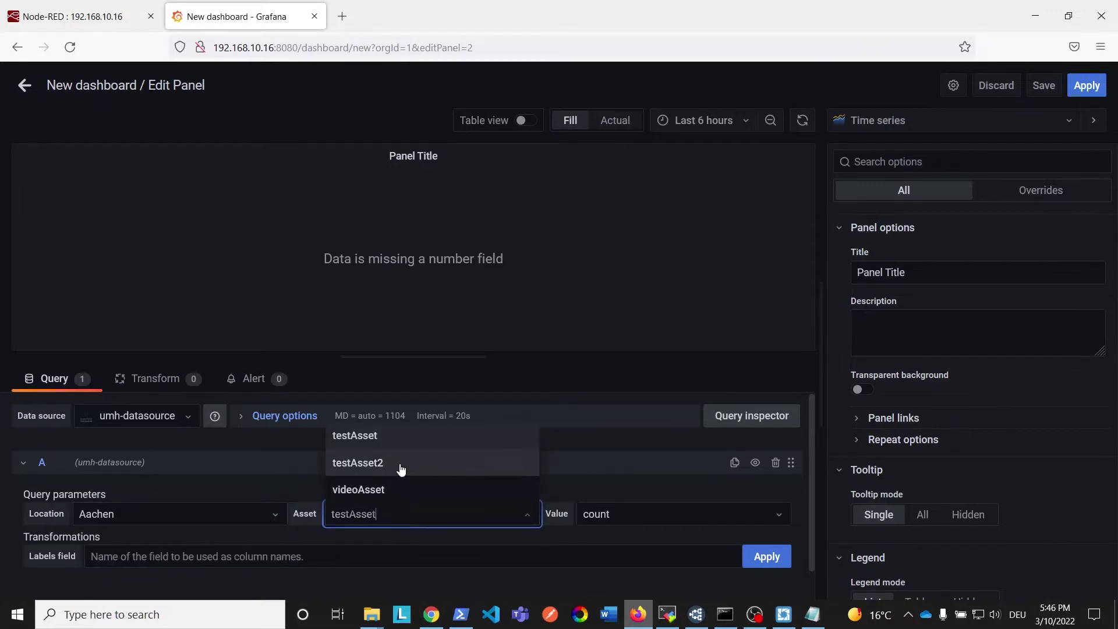
{"action": "left_click", "coordinate": [393, 491]}
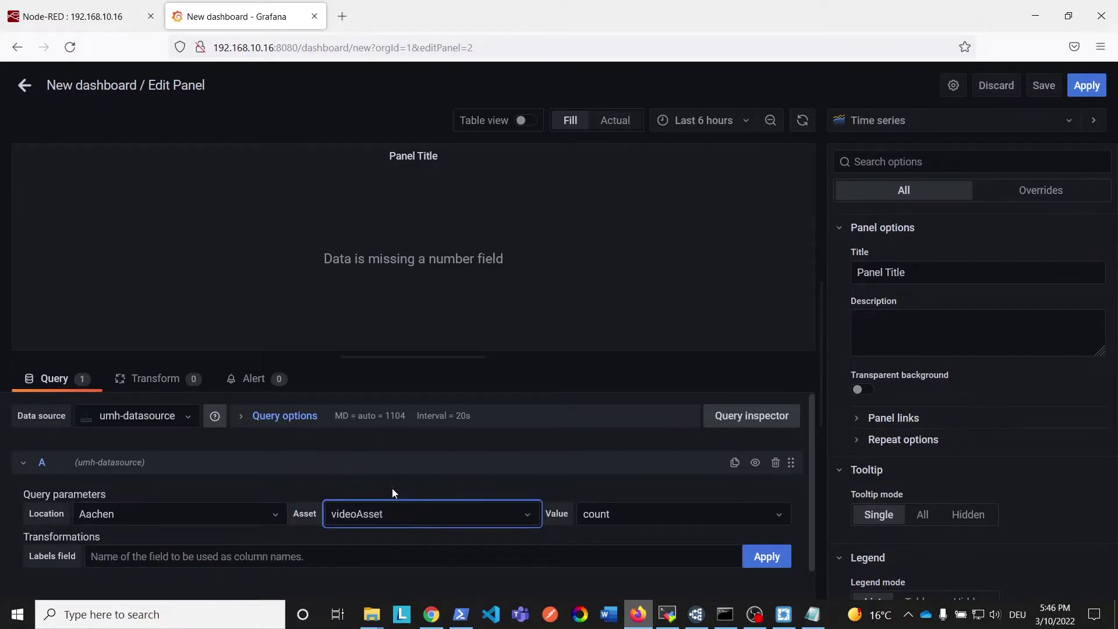
{"action": "left_click", "coordinate": [669, 519]}
{"action": "scroll", "coordinate": [655, 453], "scroll_direction": "down", "scroll_amount": 1}
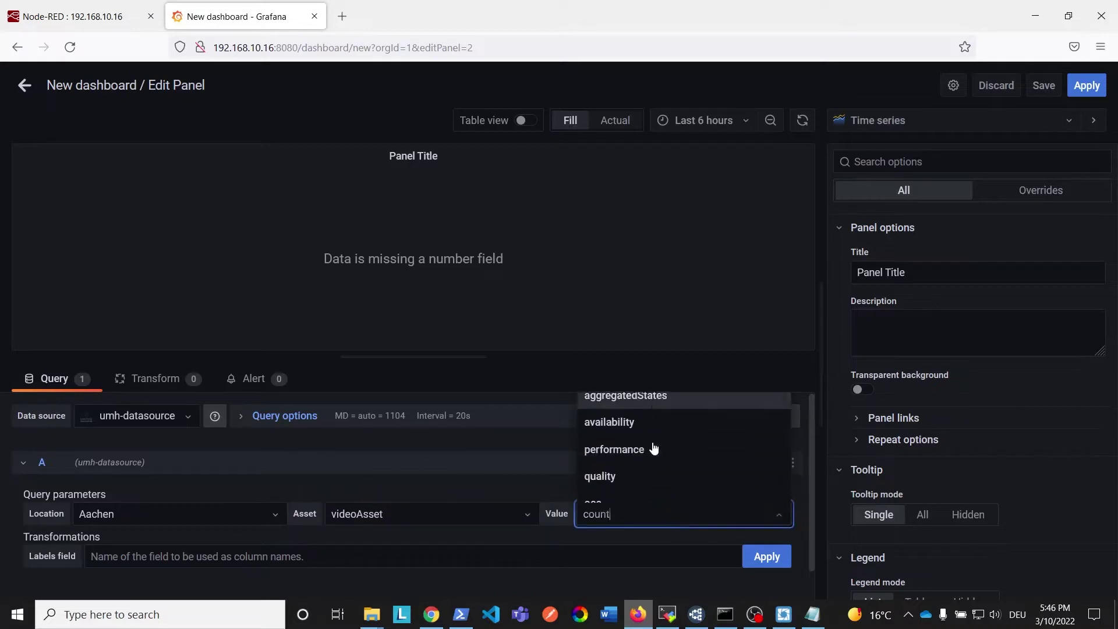
{"action": "scroll", "coordinate": [653, 447], "scroll_direction": "down", "scroll_amount": 6}
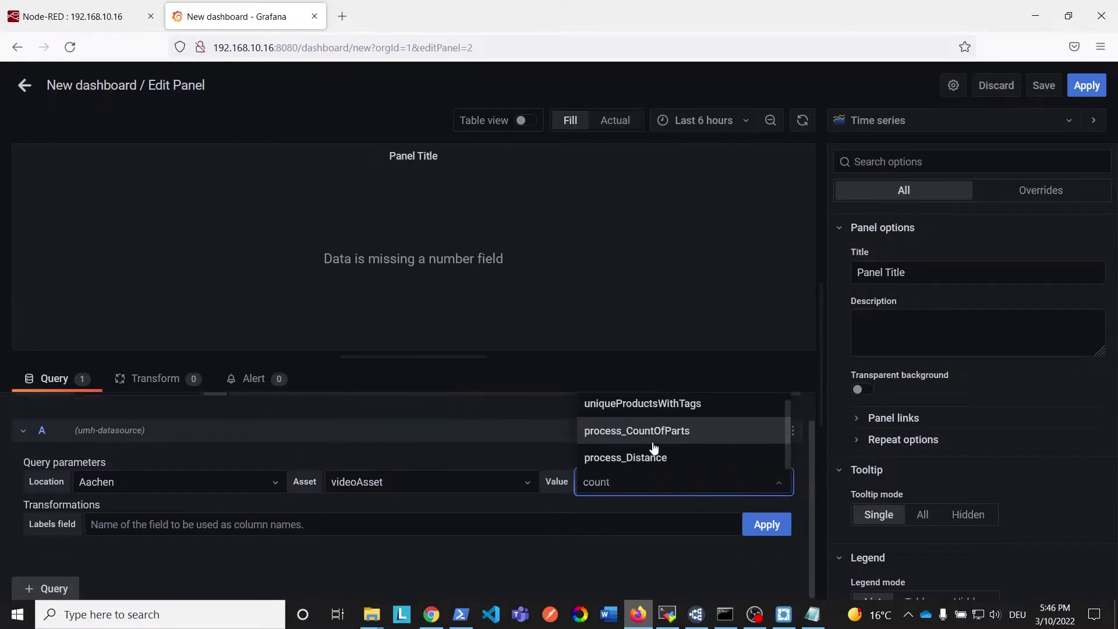
{"action": "left_click", "coordinate": [644, 460]}
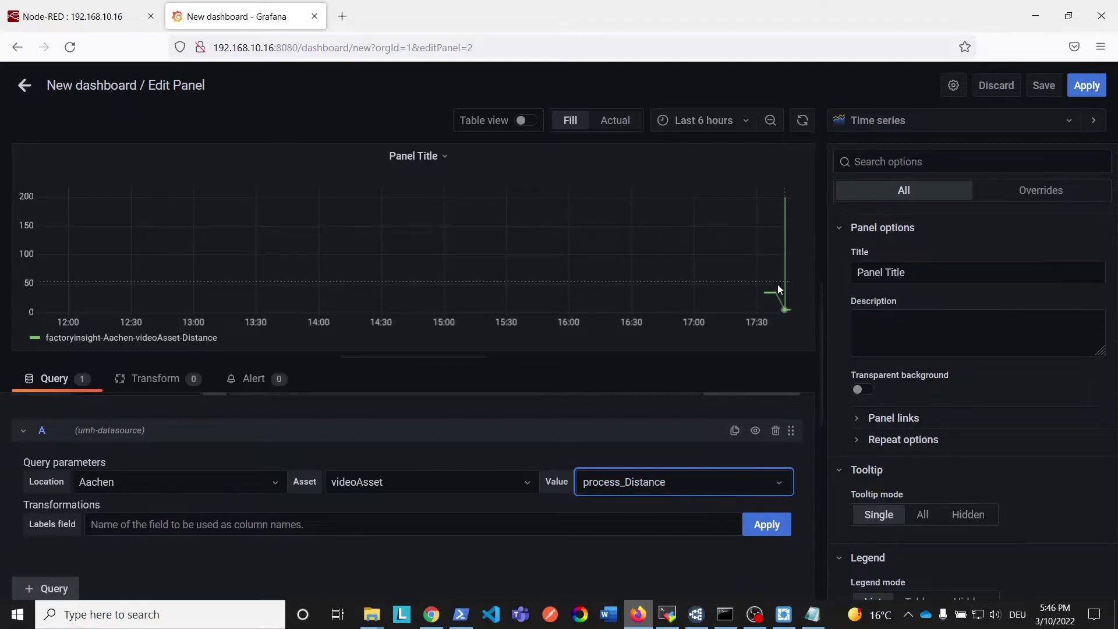
Limit the graph's time range to the last 5 minutes
{"action": "mouse_move", "coordinate": [778, 286]}
{"action": "left_click", "coordinate": [722, 123]}
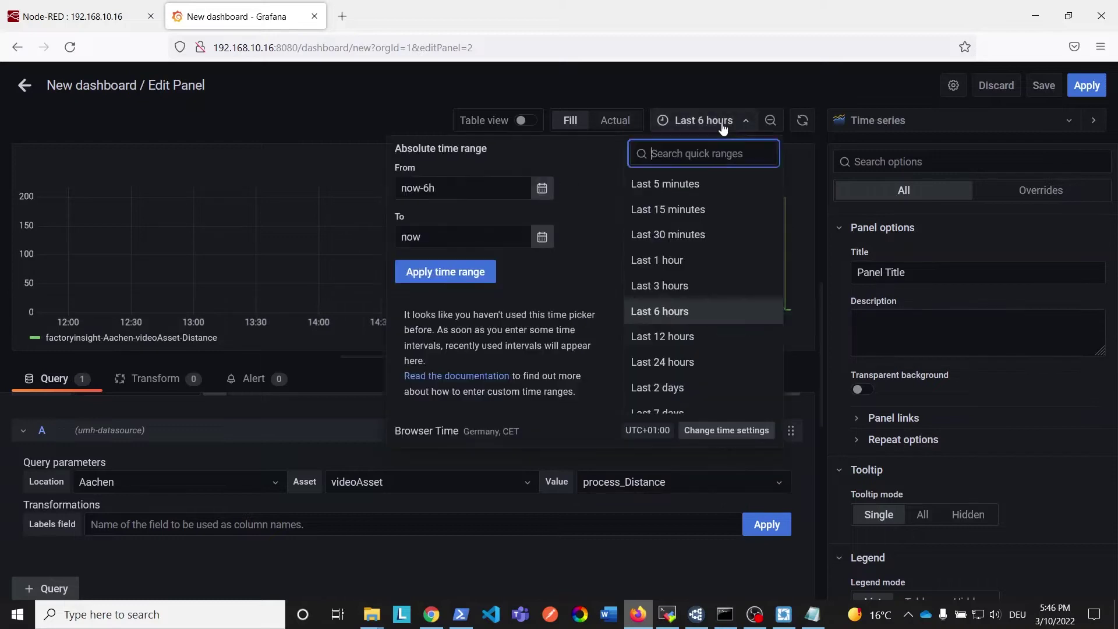
{"action": "left_click", "coordinate": [682, 185]}
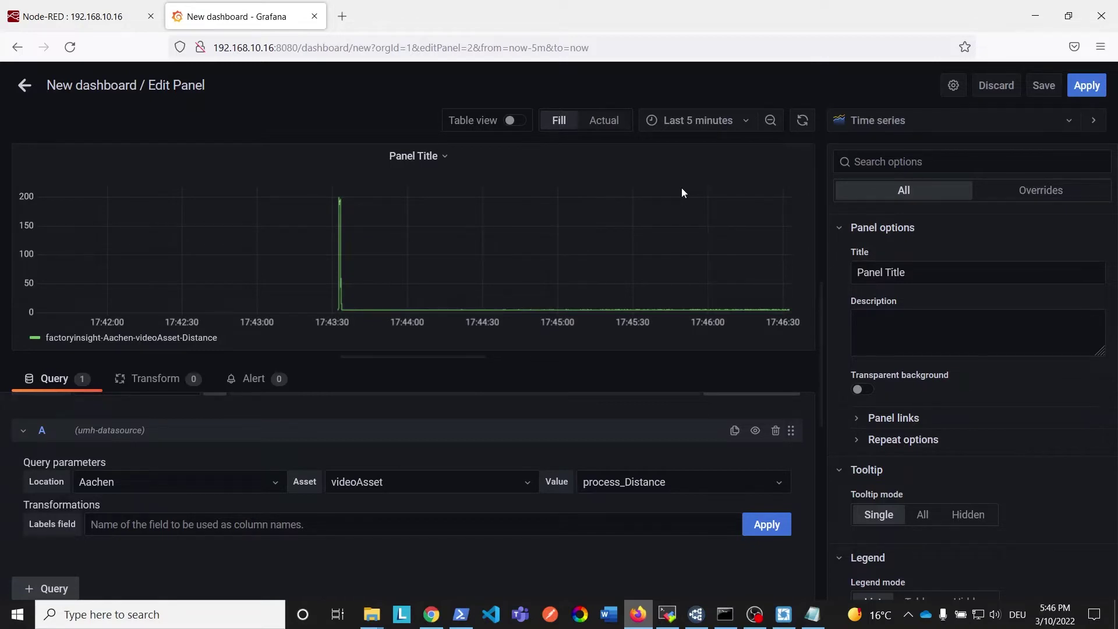
Refresh the panel repeatedly to load the newest Distance readings
{"action": "left_click", "coordinate": [801, 122]}
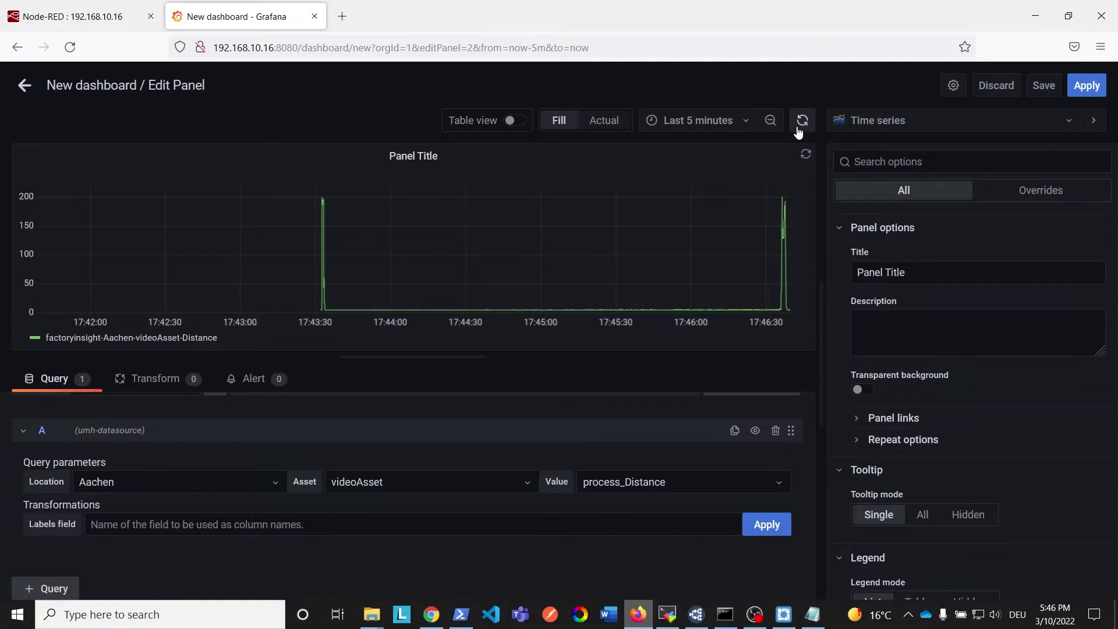
{"action": "left_click", "coordinate": [801, 122]}
{"action": "left_click", "coordinate": [801, 122]}
{"action": "left_click", "coordinate": [798, 129]}
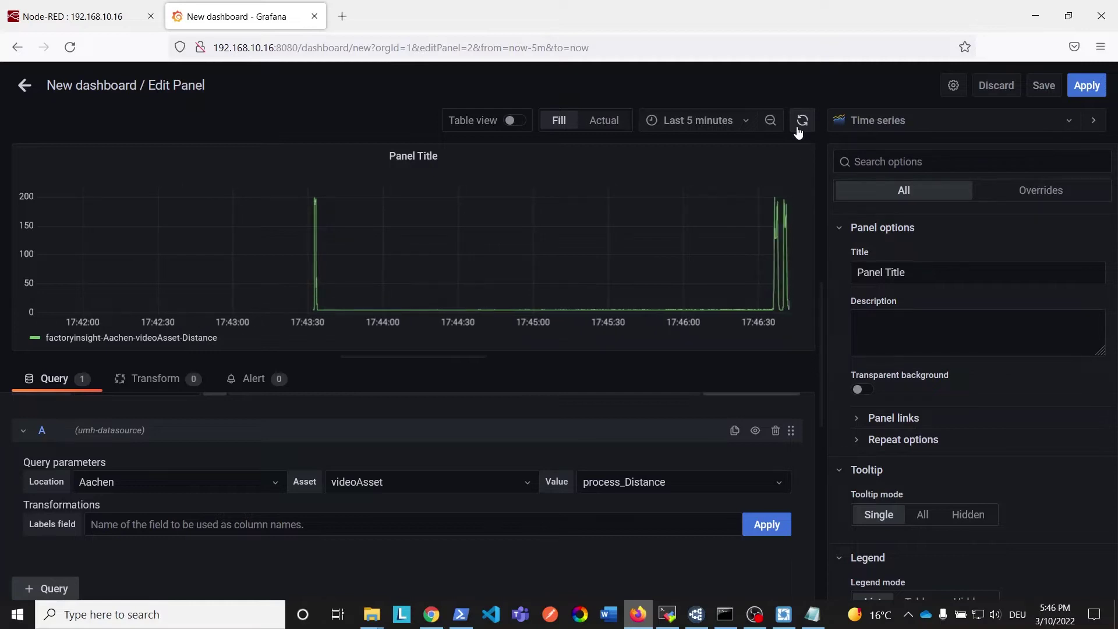
{"action": "left_click", "coordinate": [798, 129]}
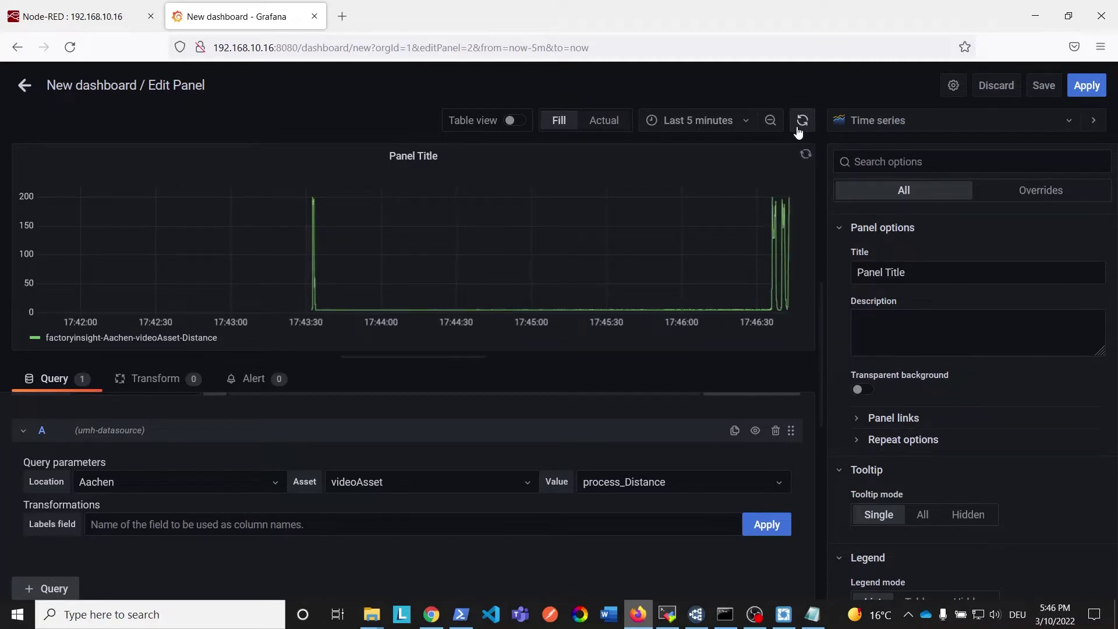
{"action": "left_click", "coordinate": [798, 129]}
{"action": "left_click", "coordinate": [798, 129]}
{"action": "left_click", "coordinate": [798, 129]}
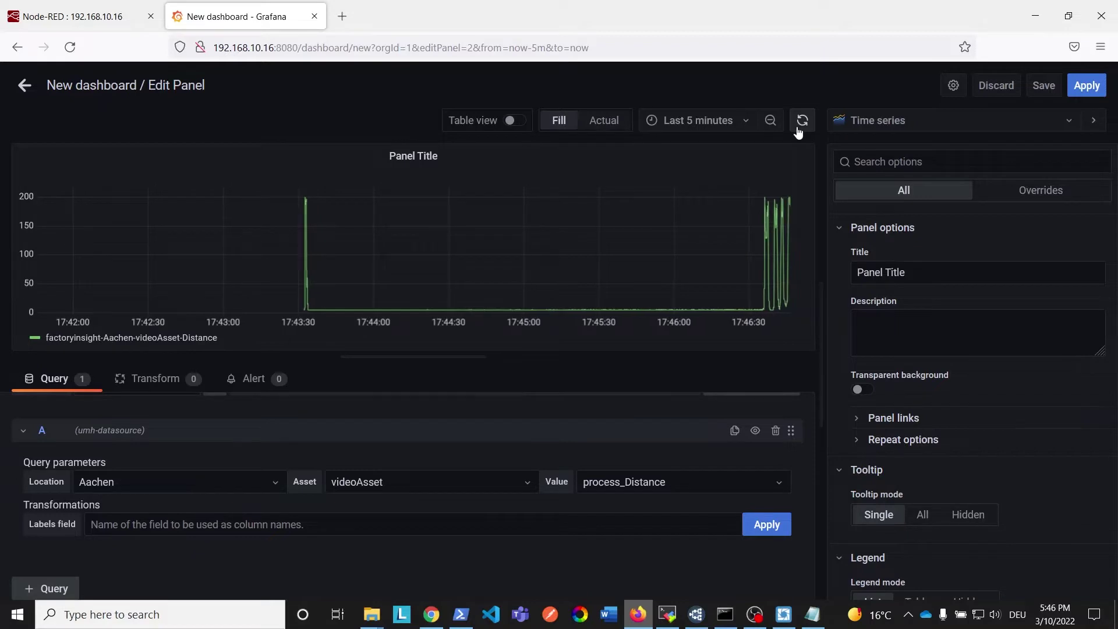
{"action": "left_click", "coordinate": [798, 129]}
{"action": "left_click", "coordinate": [798, 130]}
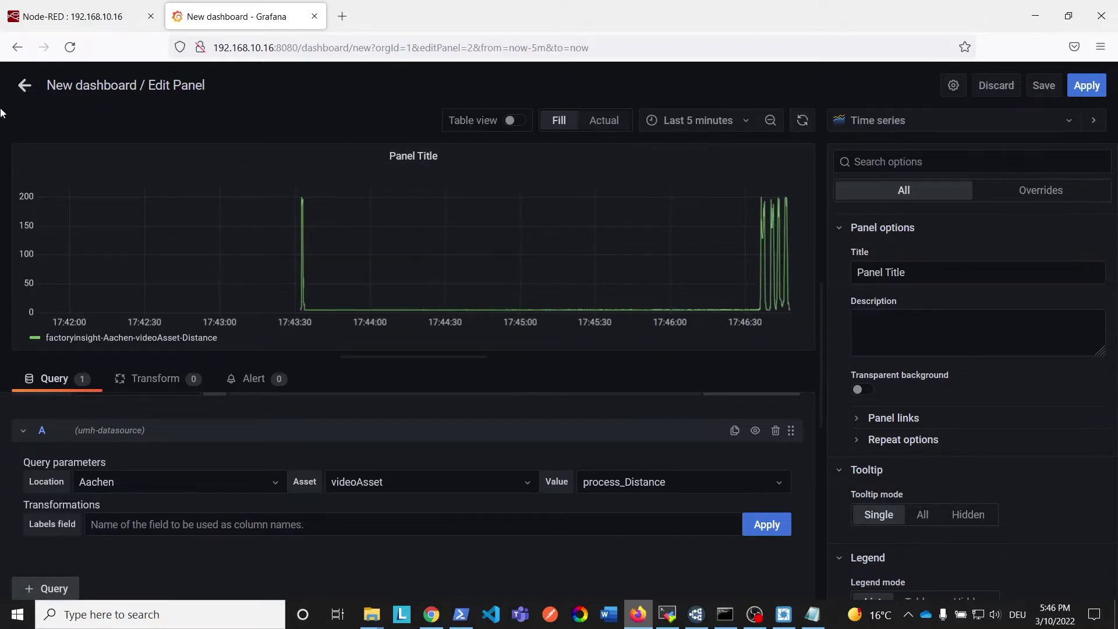
Return to the dashboard and set its auto-refresh interval to 5s
{"action": "left_click", "coordinate": [22, 86]}
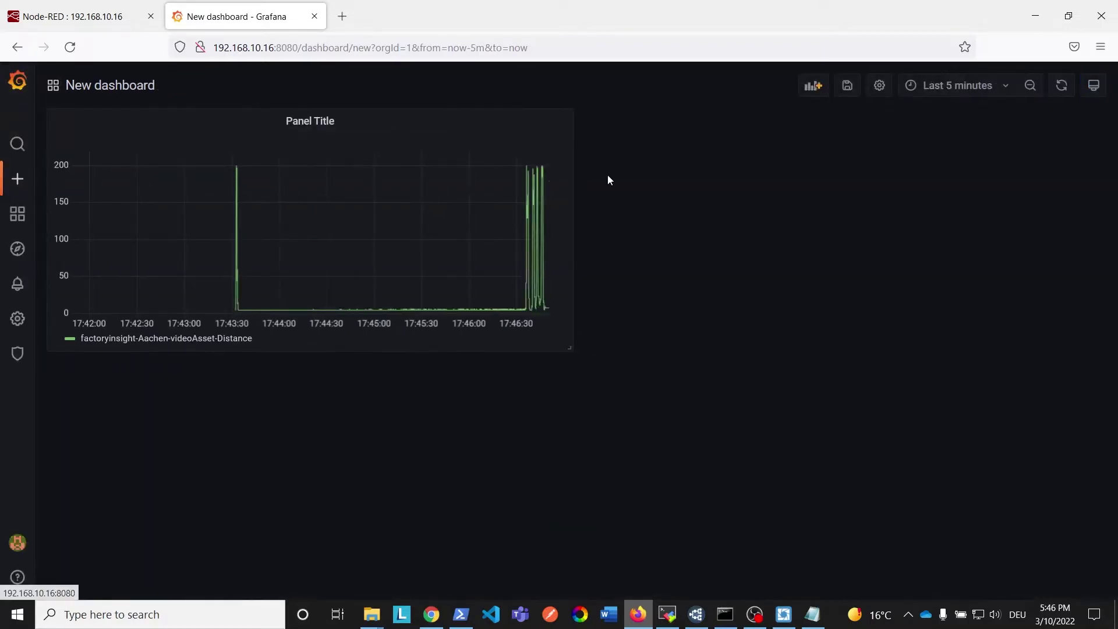
{"action": "left_click", "coordinate": [1065, 87]}
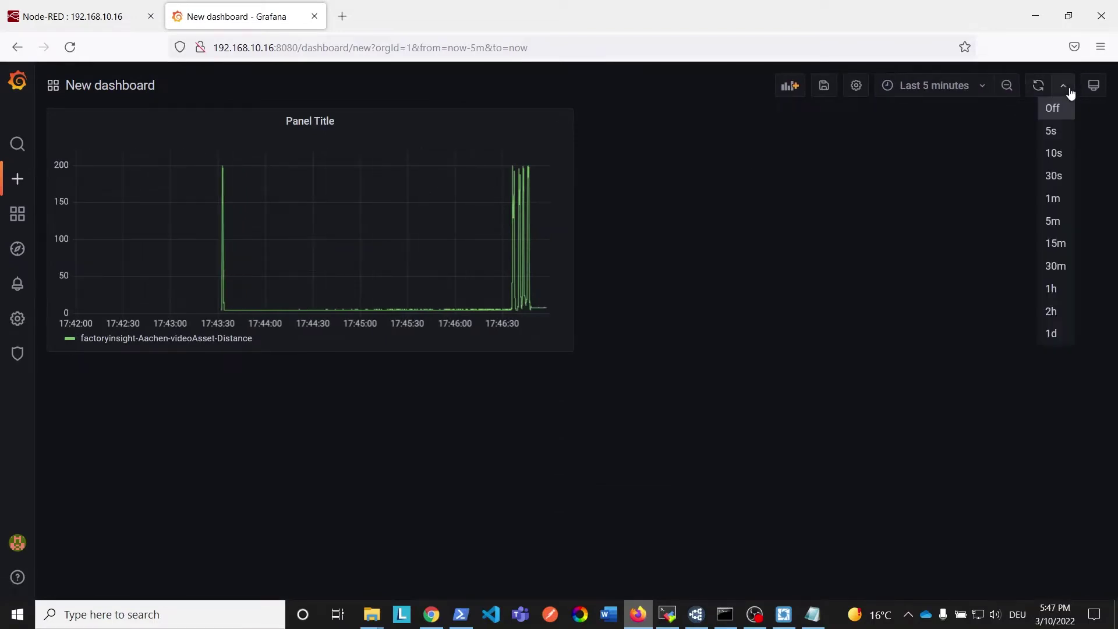
{"action": "left_click", "coordinate": [1050, 132]}
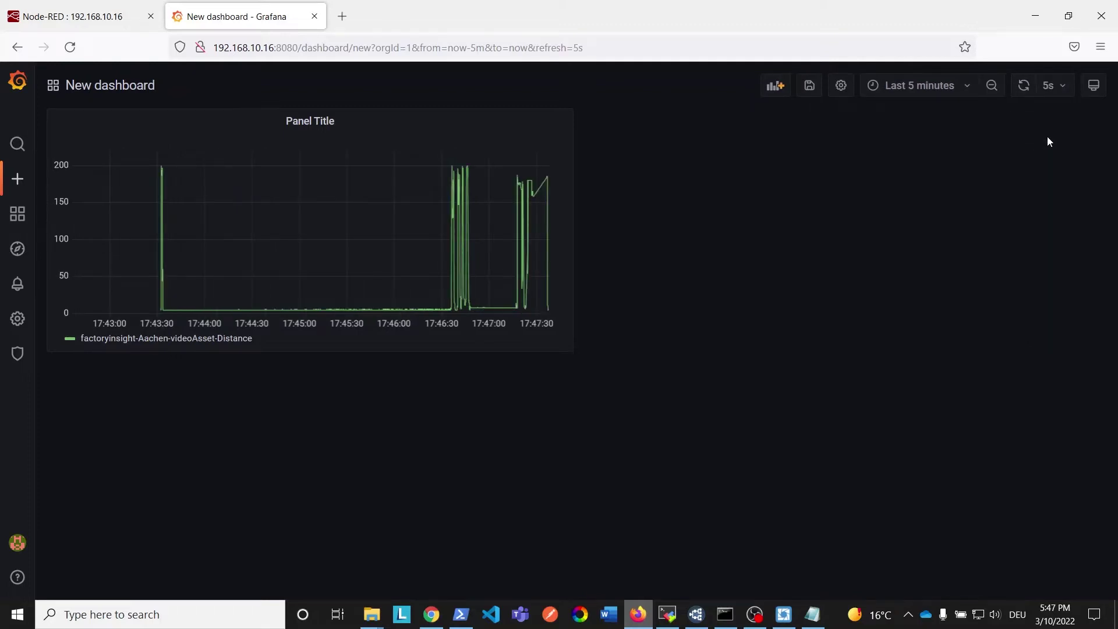
{"action": "left_click", "coordinate": [311, 122]}
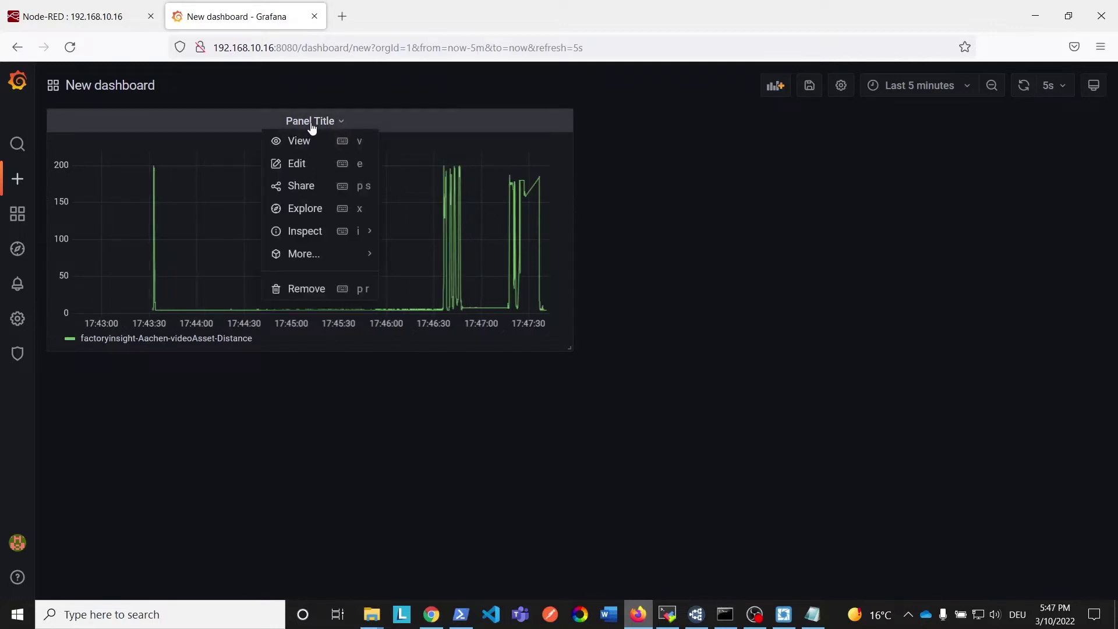
Change the panel title to Distance
{"action": "left_click", "coordinate": [298, 164]}
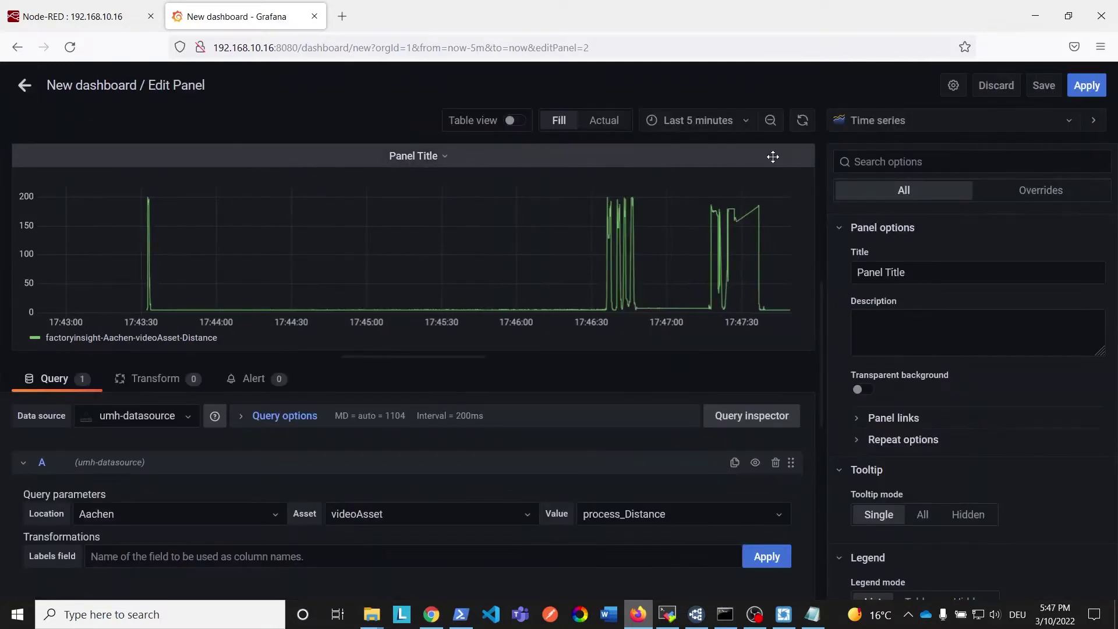
{"action": "key", "text": "Tab"}
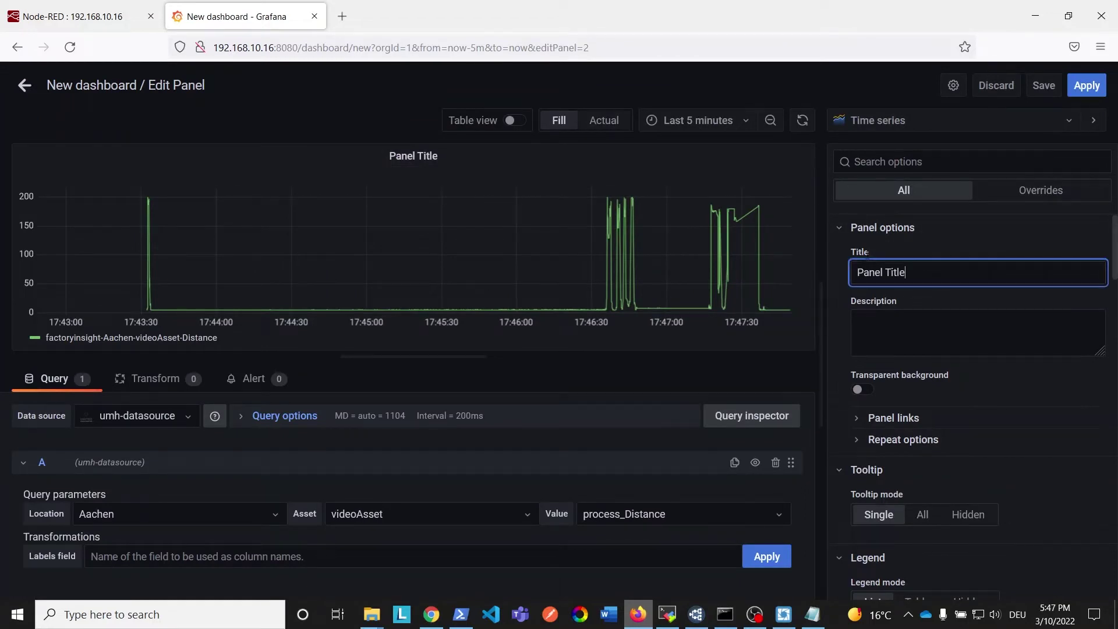
{"action": "type", "text": "Distance"}
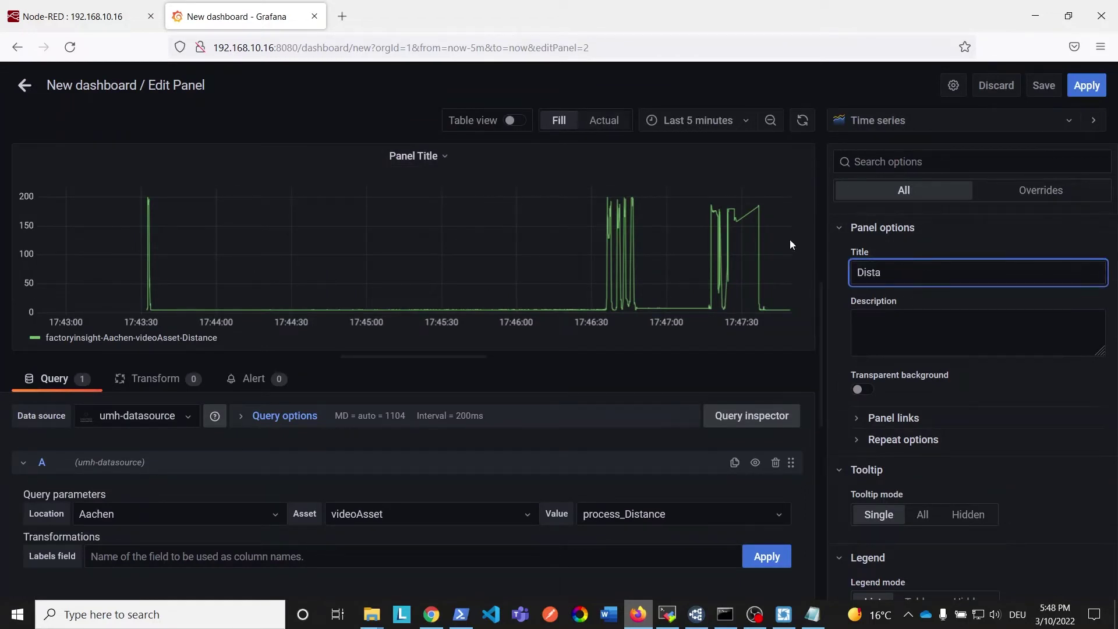
{"action": "left_click", "coordinate": [802, 383]}
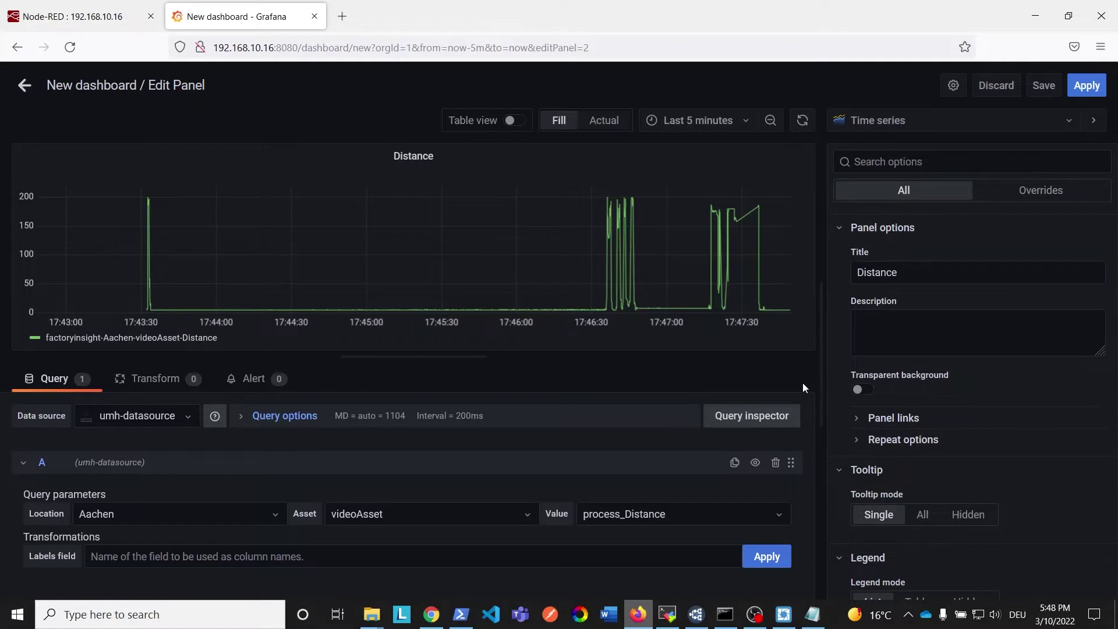
Set the panel unit to millimeter (mm) and return to the dashboard
{"action": "scroll", "coordinate": [978, 349], "scroll_direction": "down", "scroll_amount": 2}
{"action": "scroll", "coordinate": [952, 336], "scroll_direction": "down", "scroll_amount": 10}
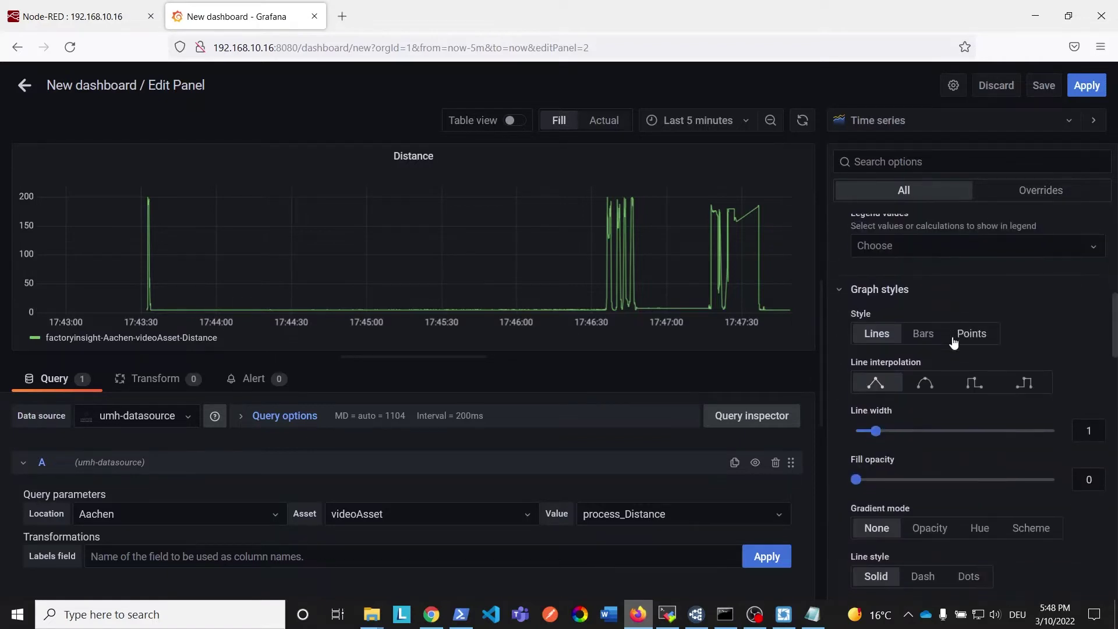
{"action": "scroll", "coordinate": [952, 336], "scroll_direction": "down", "scroll_amount": 10}
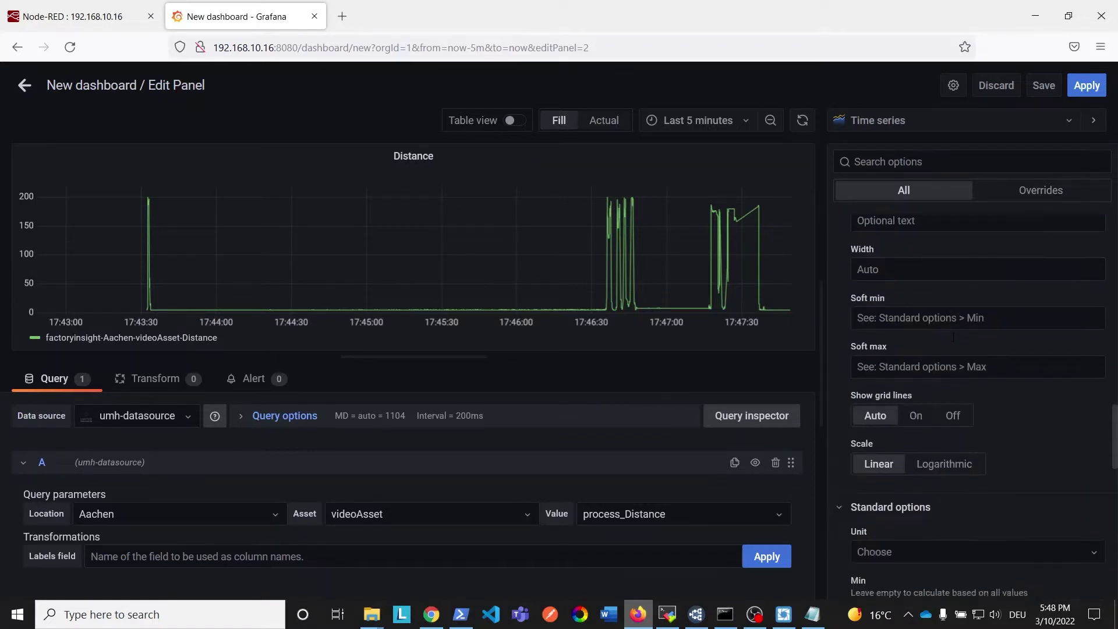
{"action": "left_click", "coordinate": [911, 294]}
{"action": "type", "text": "mm"}
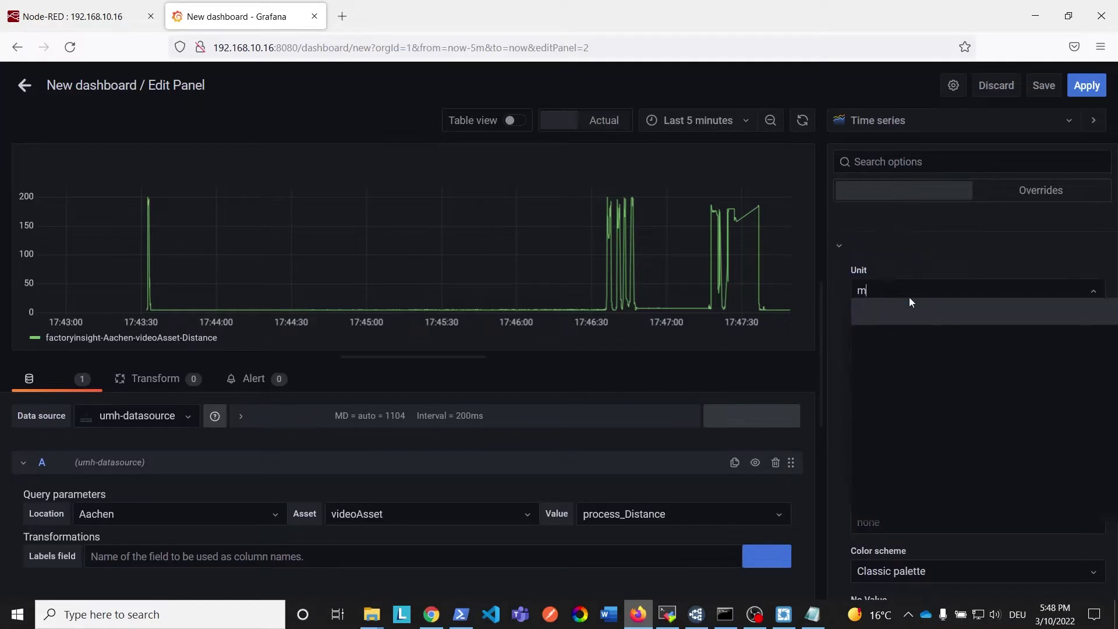
{"action": "left_click", "coordinate": [924, 339]}
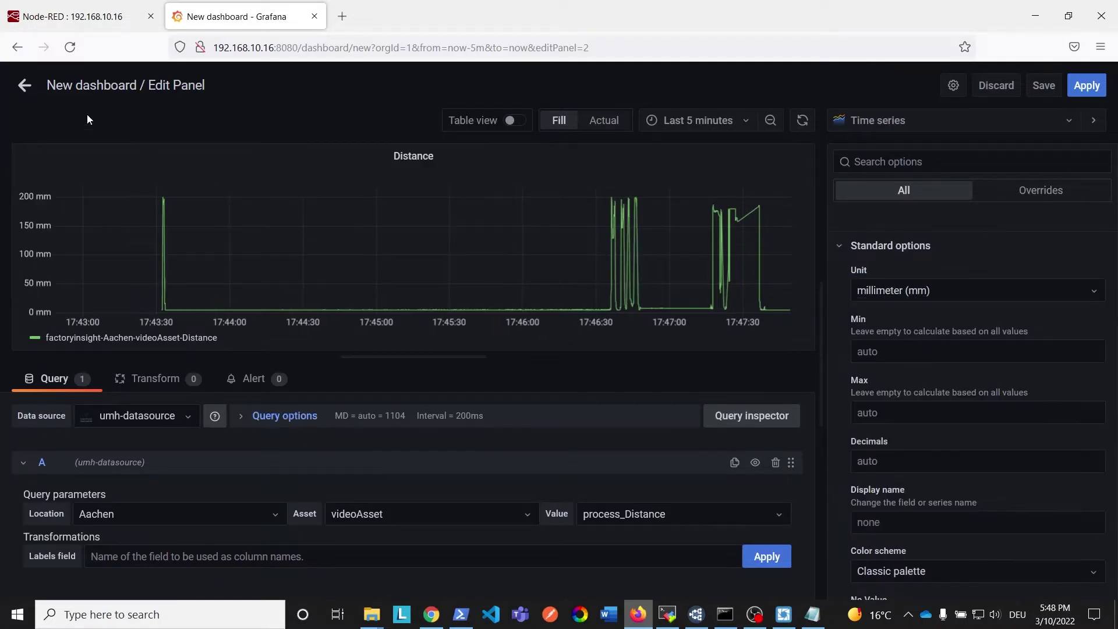
{"action": "left_click", "coordinate": [23, 86]}
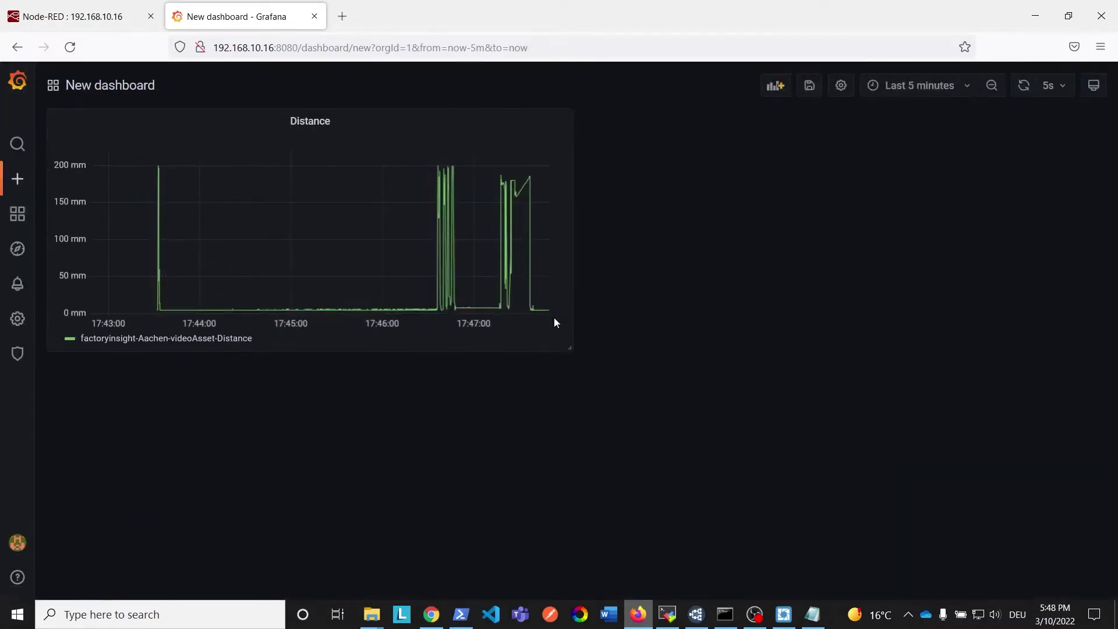
Widen the Distance panel to full width and save the dashboard as 'Video Dashboard'
{"action": "left_click_drag", "start_coordinate": [569, 342], "coordinate": [1097, 317]}
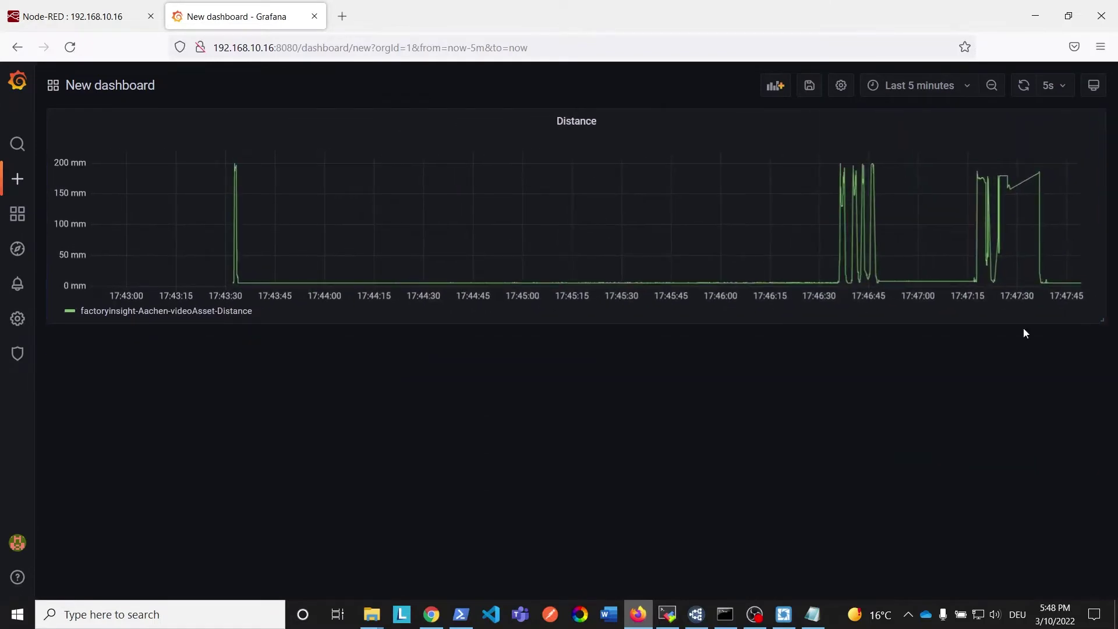
{"action": "left_click", "coordinate": [809, 87]}
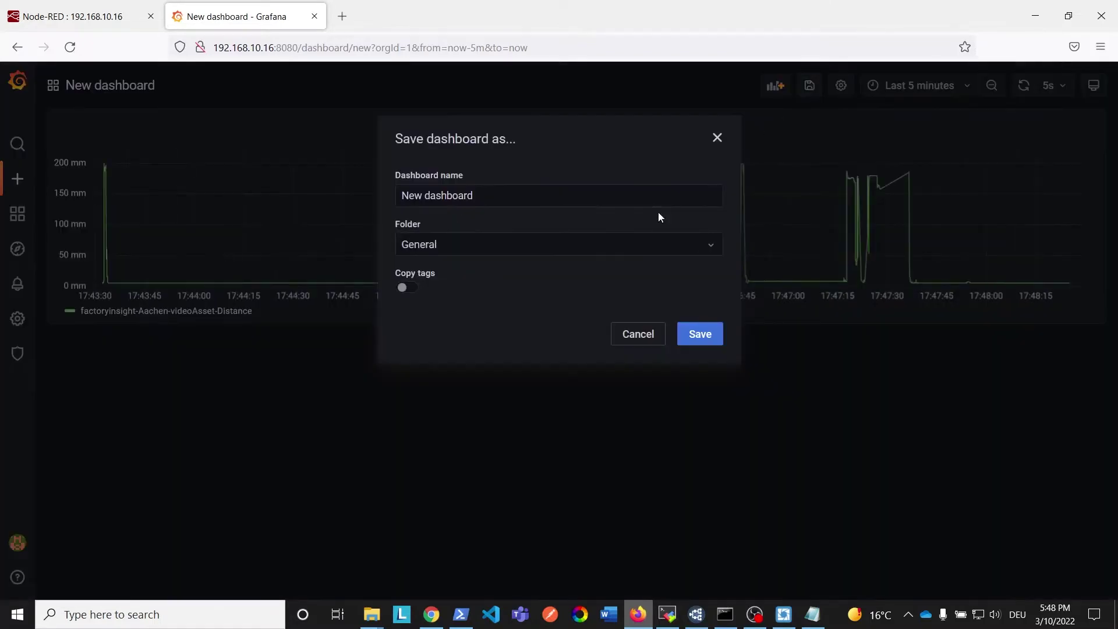
{"action": "left_click", "coordinate": [545, 191]}
{"action": "key", "text": "ctrl+a"}
{"action": "type", "text": "Video Dashboard"}
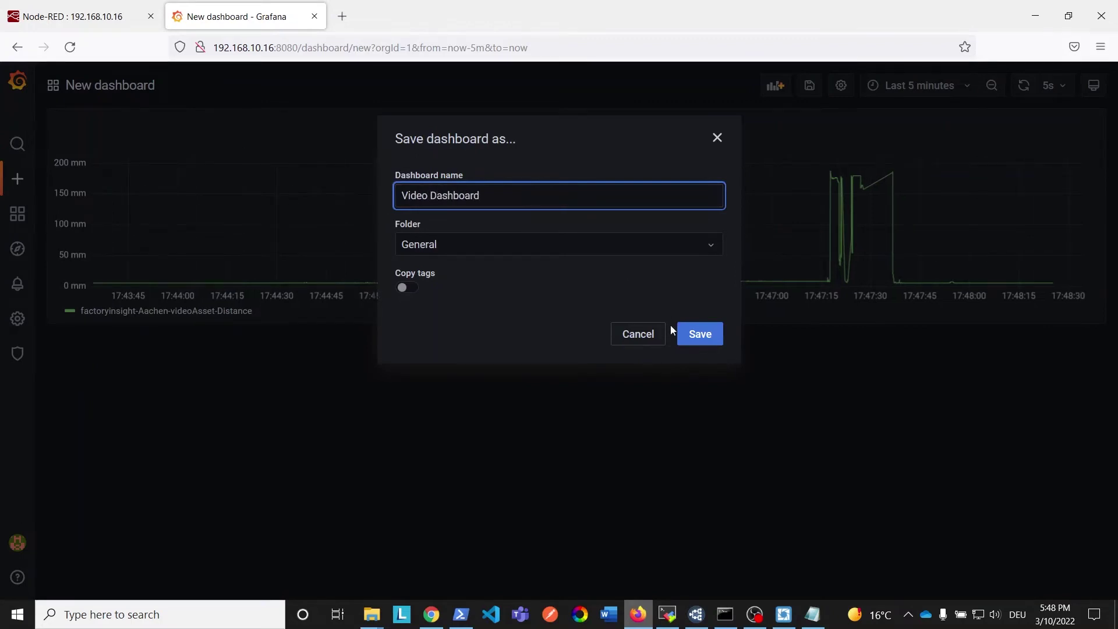
{"action": "left_click", "coordinate": [701, 333]}
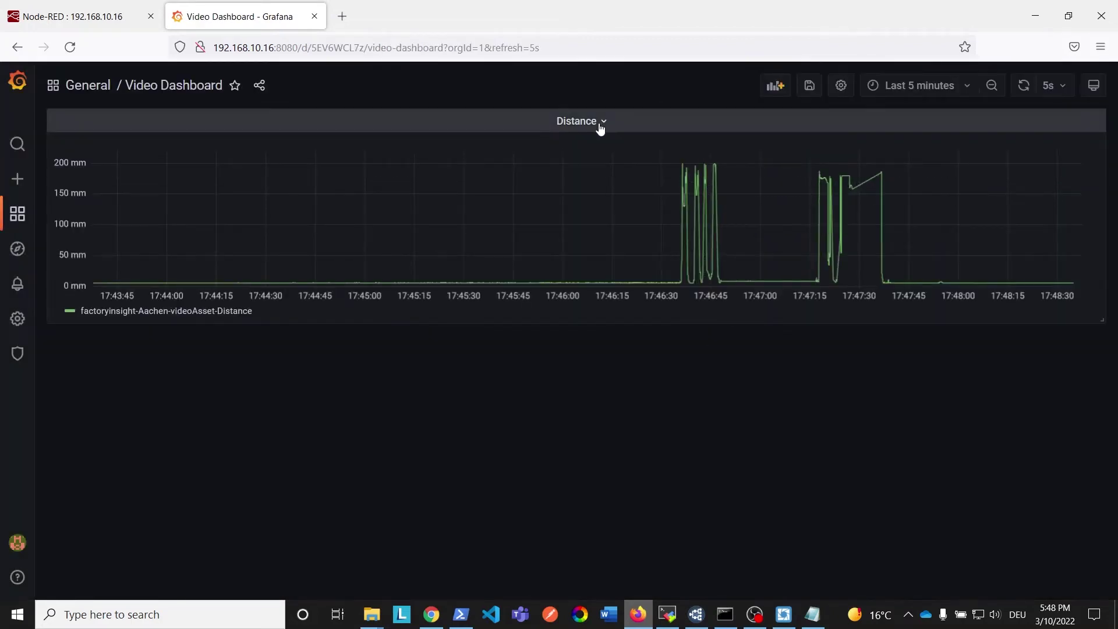
{"action": "left_click", "coordinate": [600, 129]}
Try bars and points, then draw the Distance data as dashed lines
{"action": "left_click", "coordinate": [572, 164]}
{"action": "scroll", "coordinate": [919, 443], "scroll_direction": "down", "scroll_amount": 5}
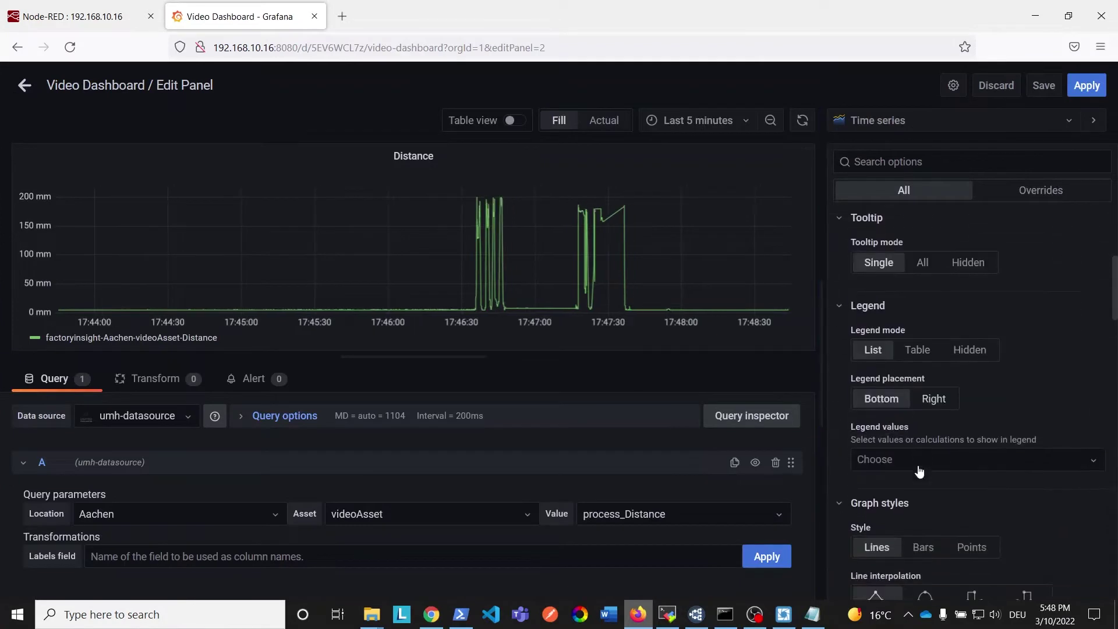
{"action": "scroll", "coordinate": [918, 466], "scroll_direction": "down", "scroll_amount": 2}
{"action": "left_click_drag", "start_coordinate": [876, 535], "coordinate": [895, 535]}
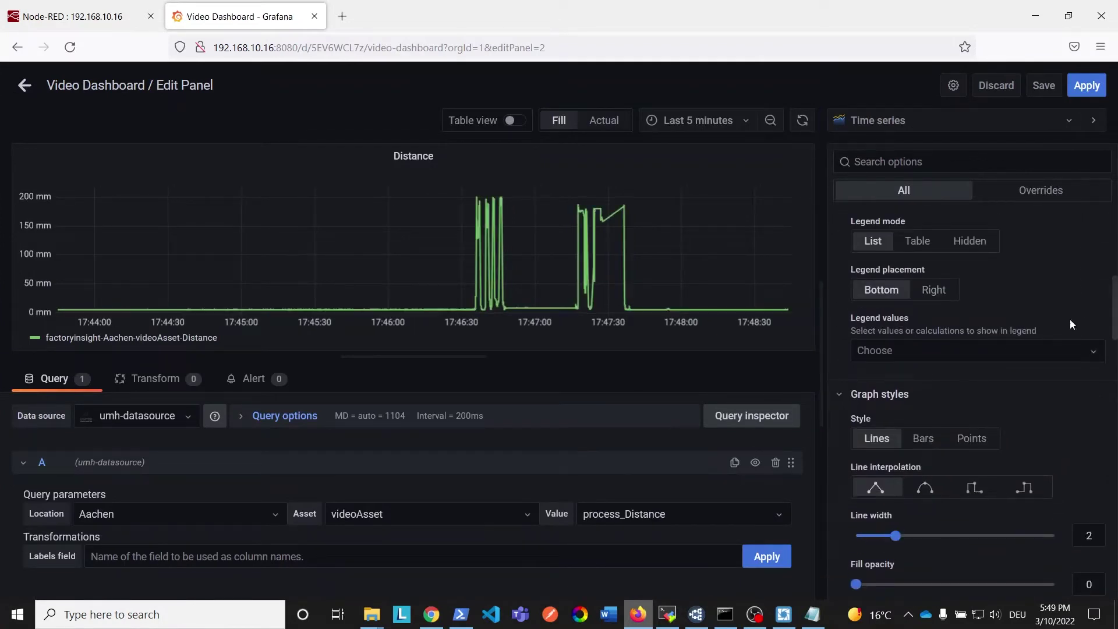
{"action": "left_click", "coordinate": [924, 442]}
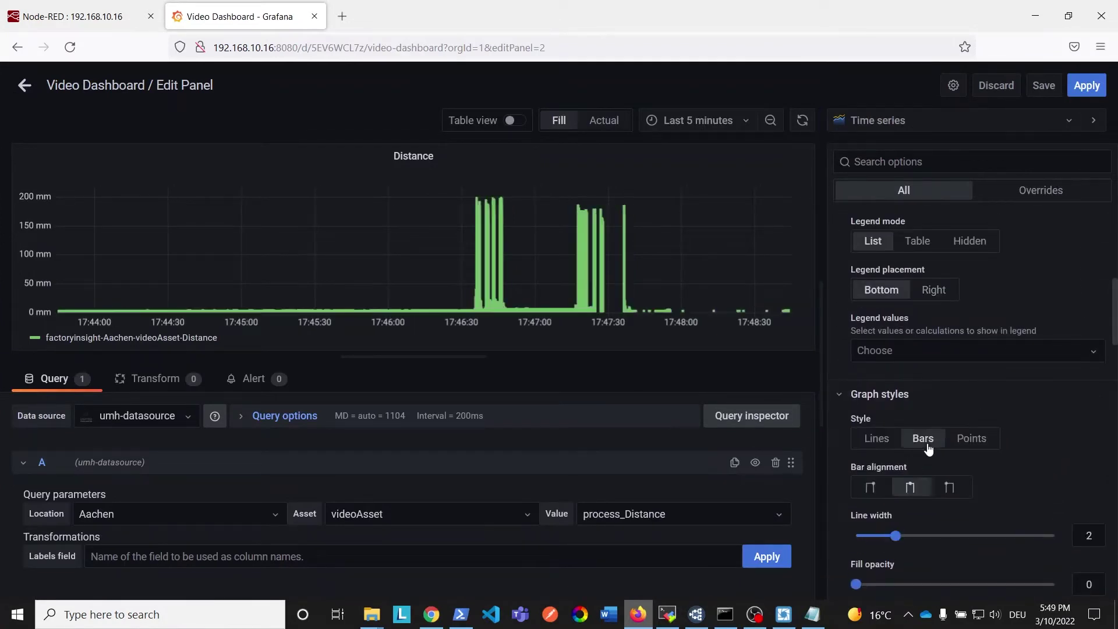
{"action": "left_click", "coordinate": [970, 440]}
{"action": "left_click", "coordinate": [876, 439]}
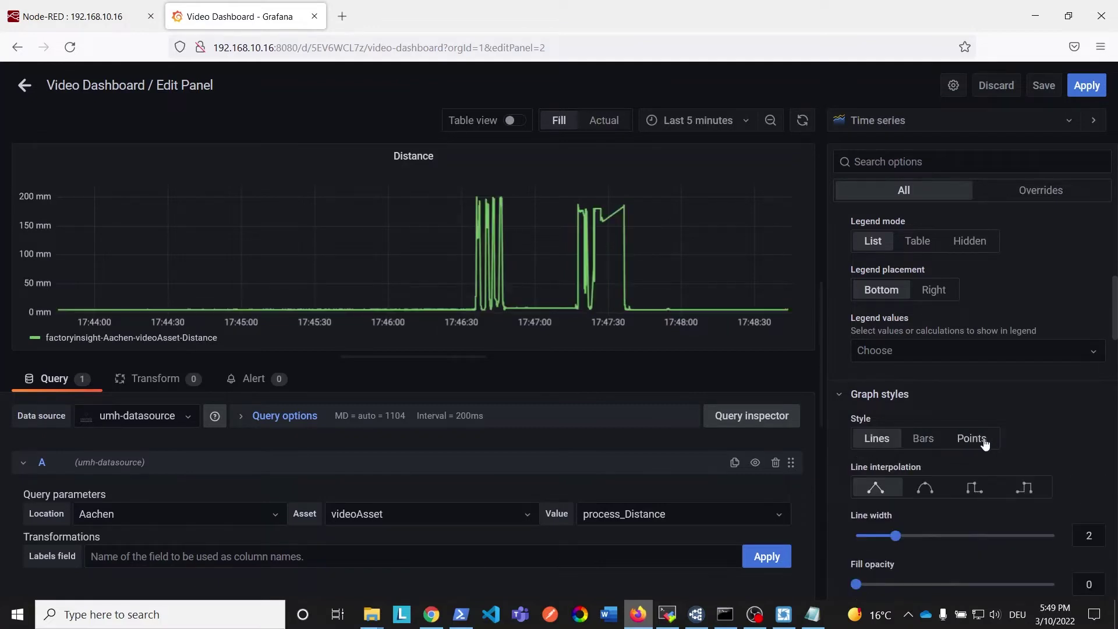
{"action": "scroll", "coordinate": [982, 439], "scroll_direction": "down", "scroll_amount": 1}
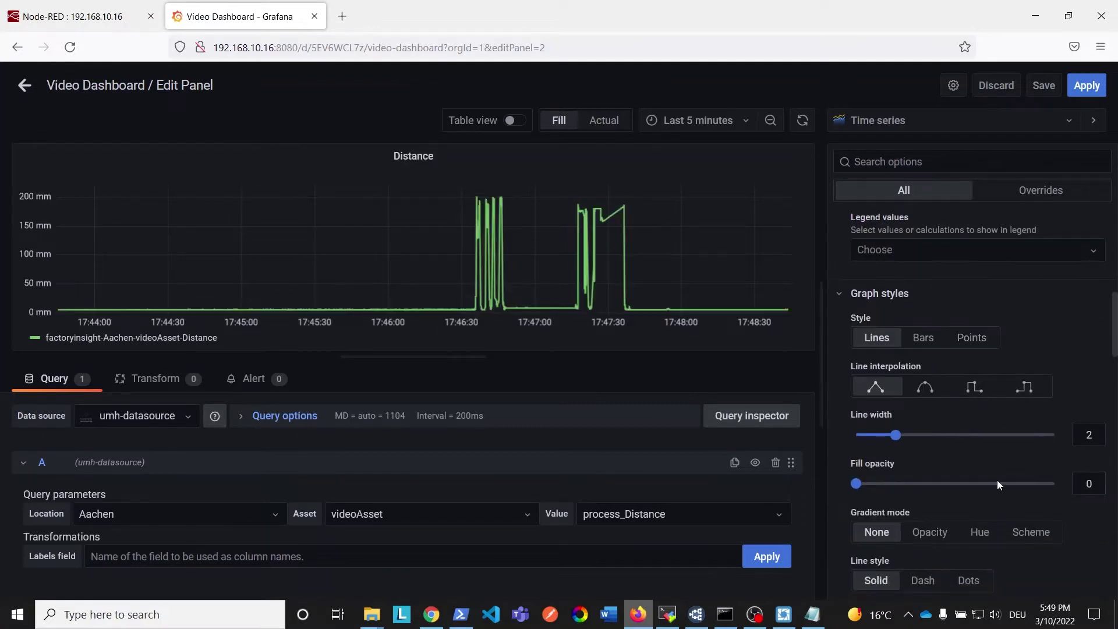
{"action": "scroll", "coordinate": [997, 480], "scroll_direction": "down", "scroll_amount": 3}
{"action": "left_click", "coordinate": [933, 428]}
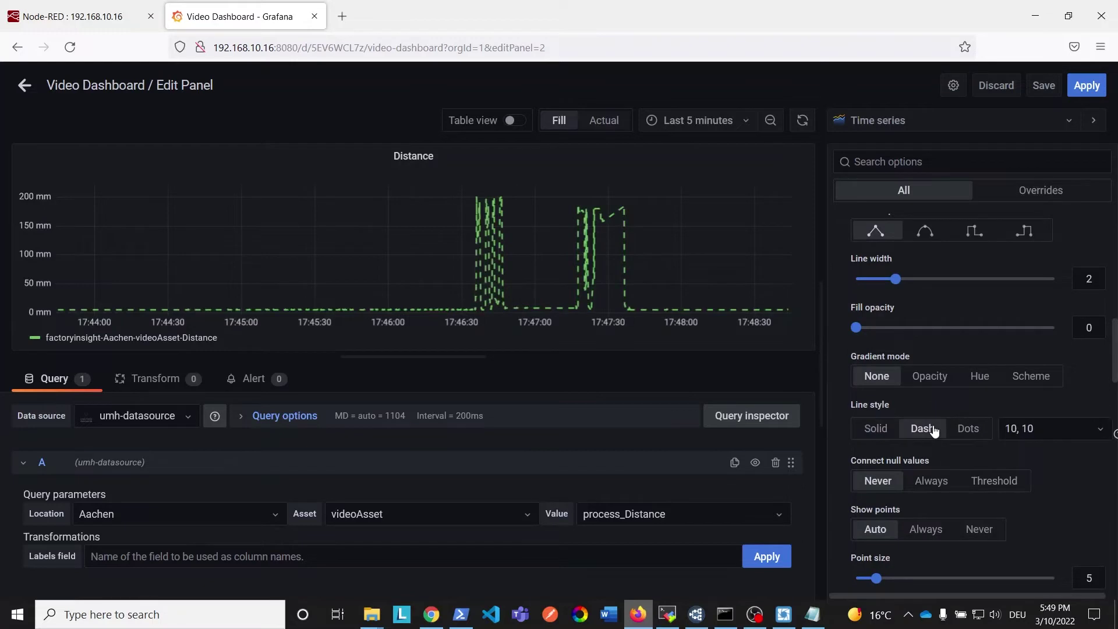
{"action": "scroll", "coordinate": [955, 431], "scroll_direction": "down", "scroll_amount": 10}
Save the dashboard with the note 'FirstDashboard'
{"action": "left_click", "coordinate": [1044, 87]}
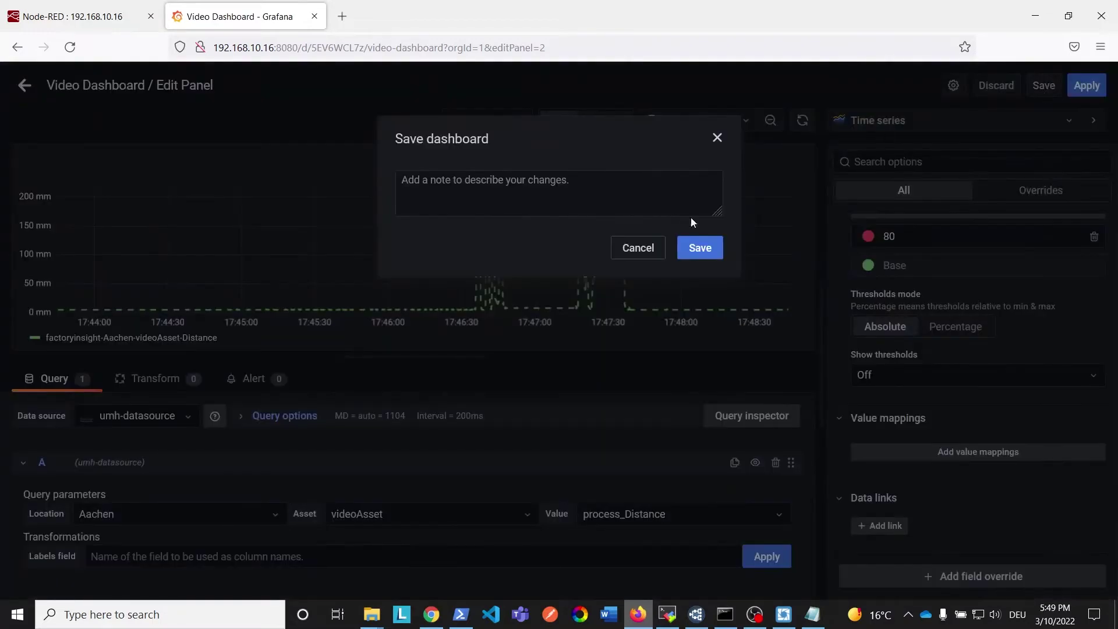
{"action": "left_click", "coordinate": [483, 191]}
{"action": "type", "text": "Firs"}
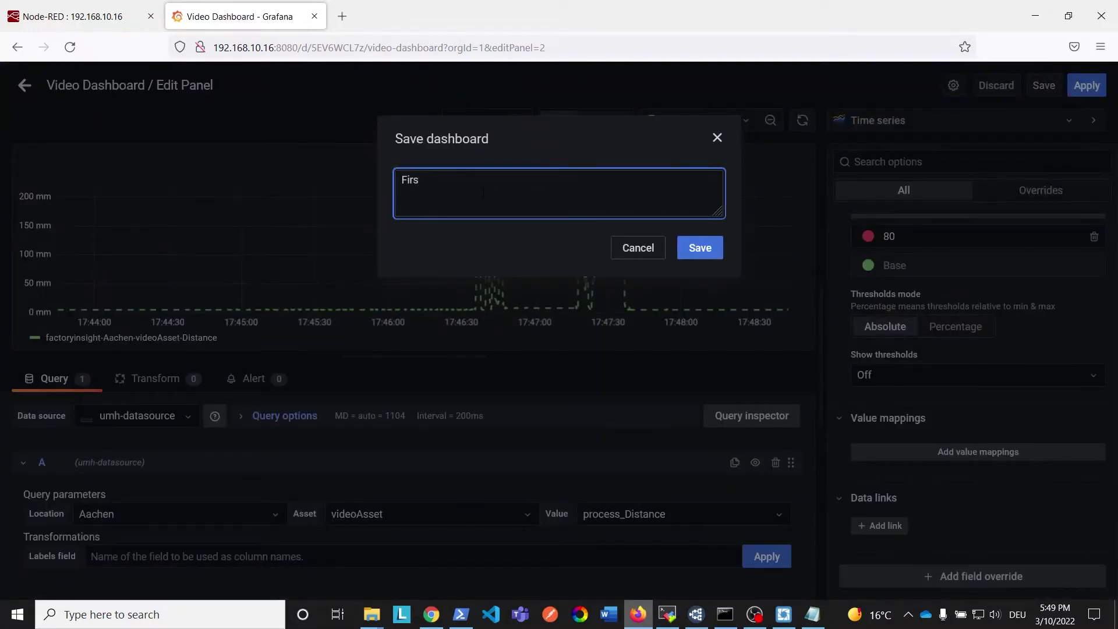
{"action": "type", "text": "tDashboard"}
{"action": "left_click", "coordinate": [698, 247]}
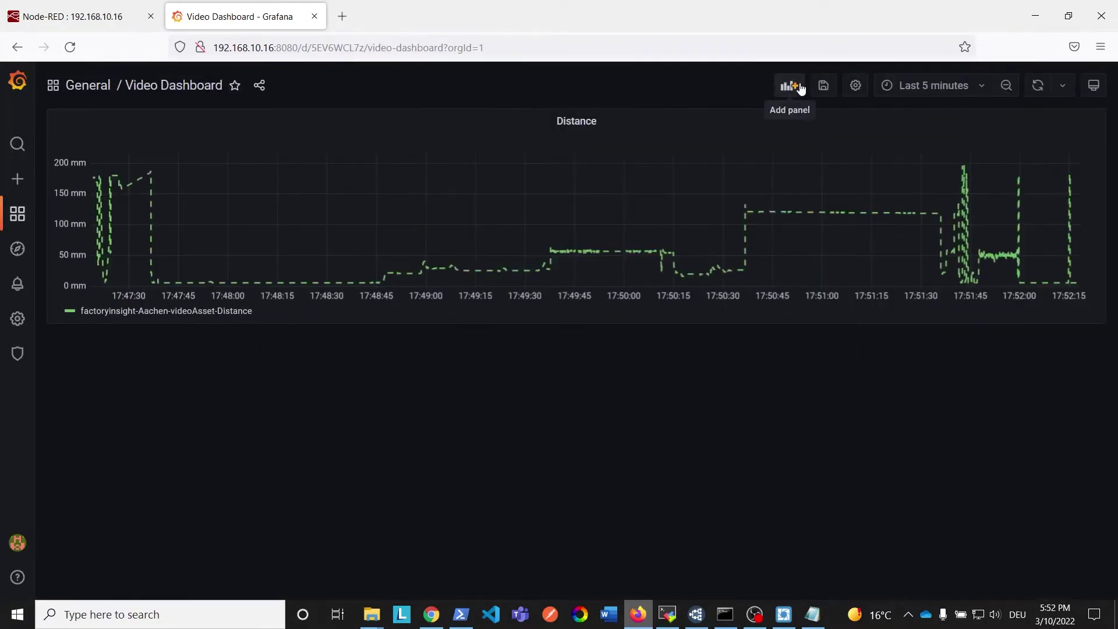
{"action": "left_click", "coordinate": [789, 85]}
Query videoAsset's process_CountOfParts in the new panel
{"action": "left_click", "coordinate": [172, 179]}
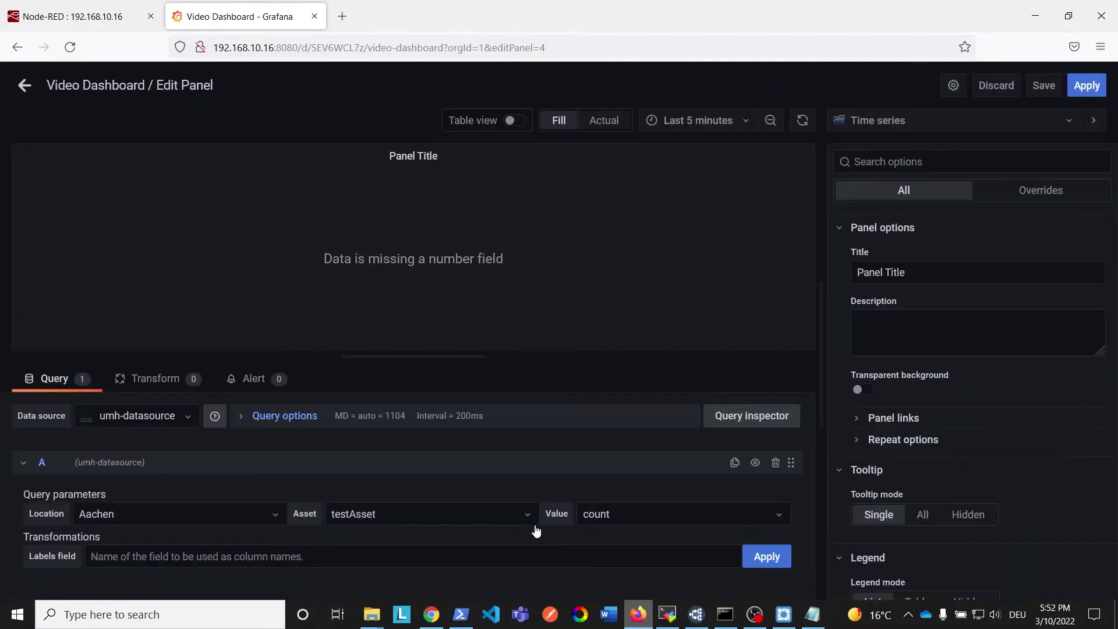
{"action": "left_click", "coordinate": [408, 521]}
{"action": "left_click", "coordinate": [374, 489]}
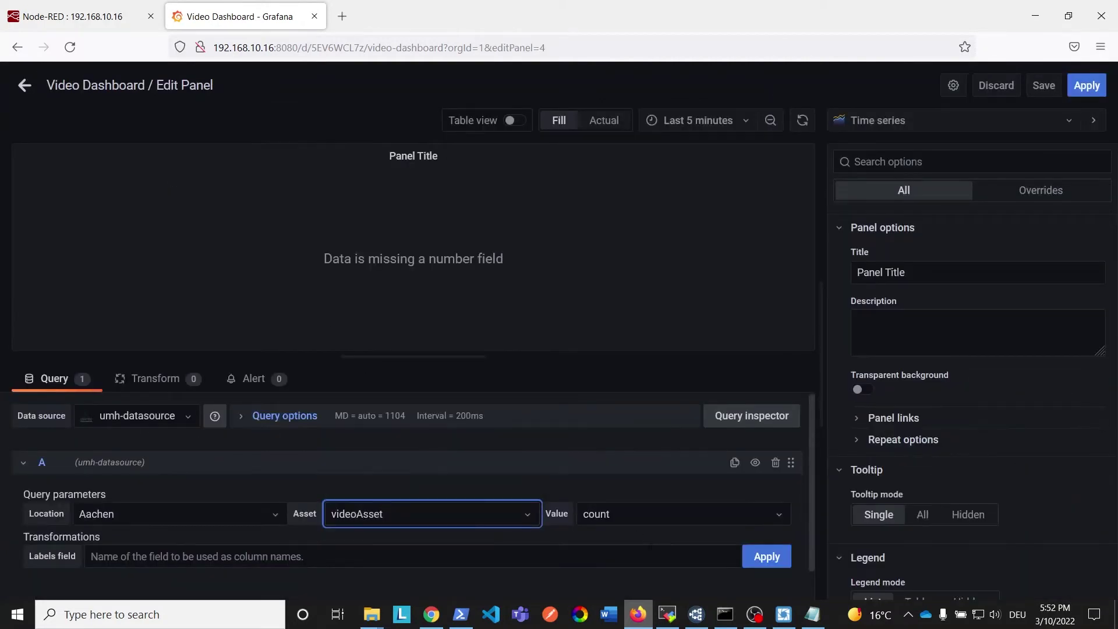
{"action": "left_click", "coordinate": [624, 520]}
{"action": "scroll", "coordinate": [652, 472], "scroll_direction": "down", "scroll_amount": 1}
{"action": "scroll", "coordinate": [652, 473], "scroll_direction": "down", "scroll_amount": 2}
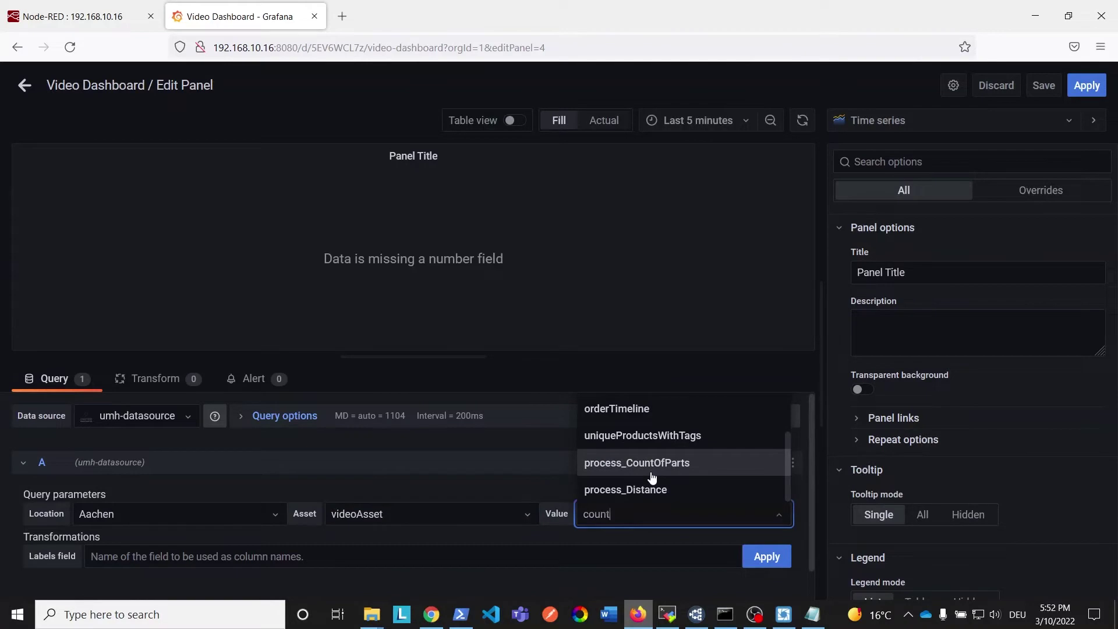
{"action": "left_click", "coordinate": [652, 467]}
Place the new panel below Distance and stretch it to full dashboard width
{"action": "left_click", "coordinate": [23, 85]}
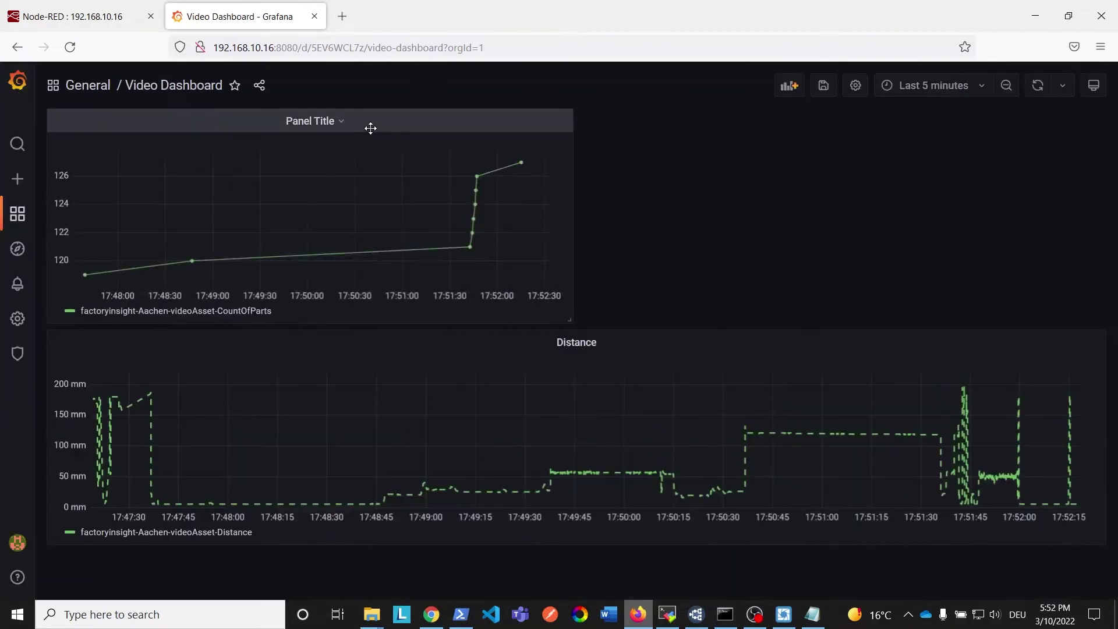
{"action": "left_click_drag", "start_coordinate": [370, 128], "coordinate": [944, 464]}
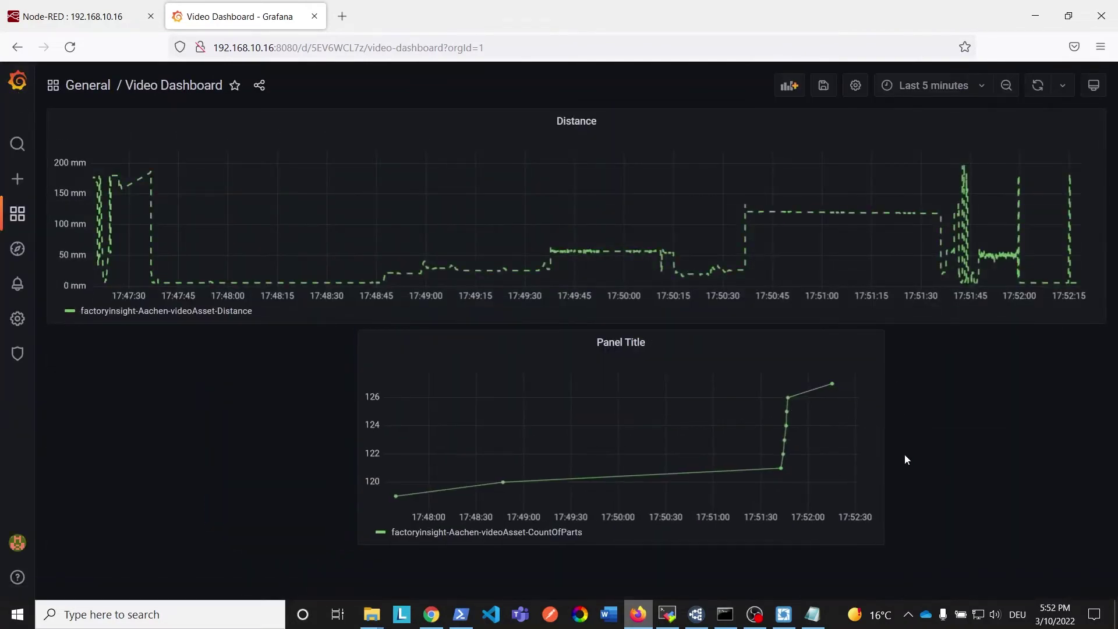
{"action": "left_click_drag", "start_coordinate": [579, 343], "coordinate": [271, 336]}
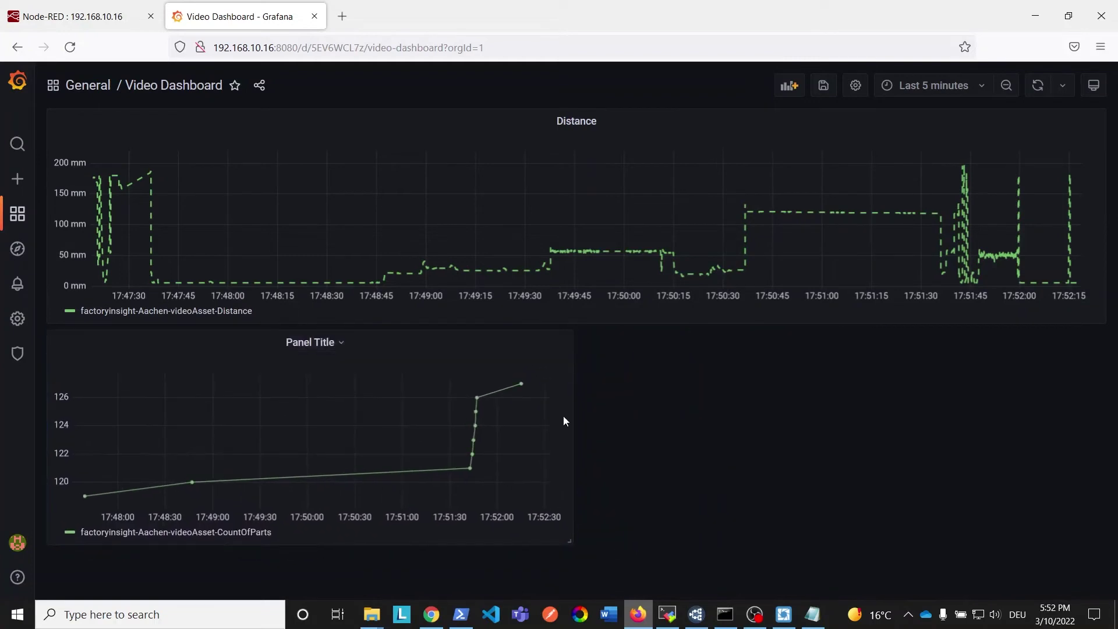
{"action": "left_click_drag", "start_coordinate": [570, 535], "coordinate": [1109, 549]}
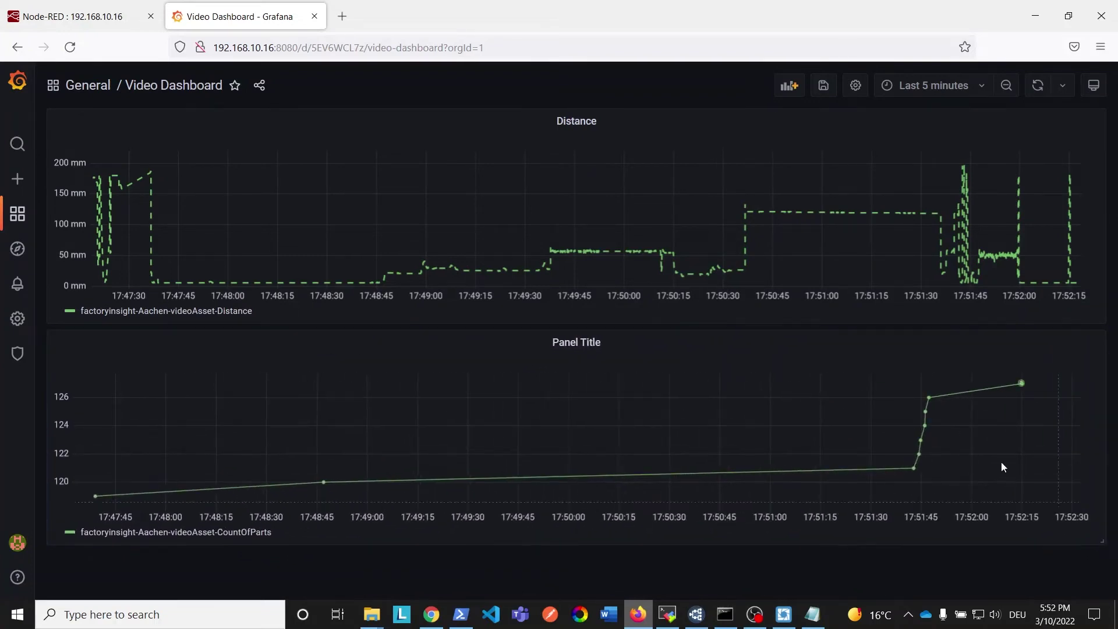
Retitle the new panel 'Count of parts'
{"action": "left_click", "coordinate": [599, 353]}
{"action": "left_click", "coordinate": [583, 384]}
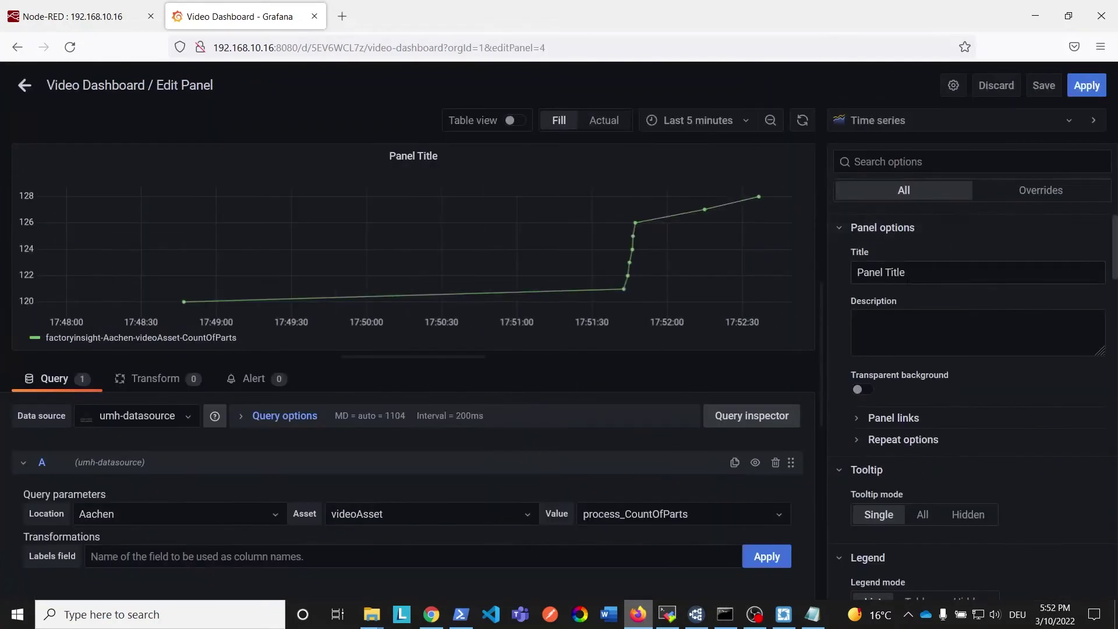
{"action": "triple_click", "coordinate": [880, 272]}
{"action": "type", "text": "Count of parts"}
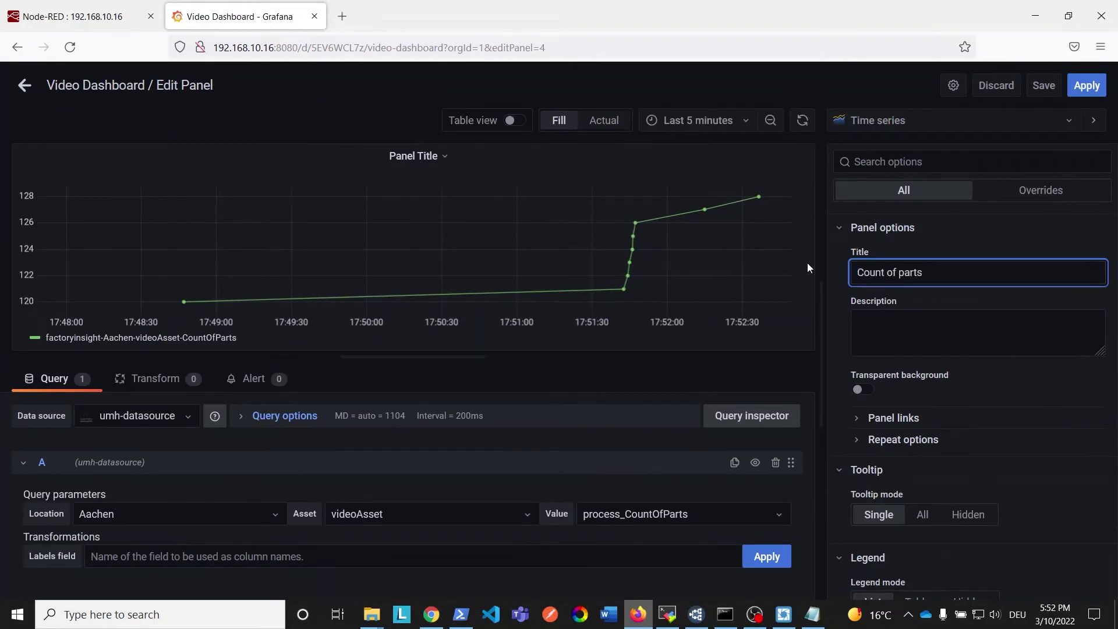
Set its line width to 3, apply, and show the dashboard in kiosk mode
{"action": "left_click", "coordinate": [1003, 417]}
{"action": "scroll", "coordinate": [1003, 415], "scroll_direction": "down", "scroll_amount": 4}
{"action": "scroll", "coordinate": [1002, 415], "scroll_direction": "down", "scroll_amount": 4}
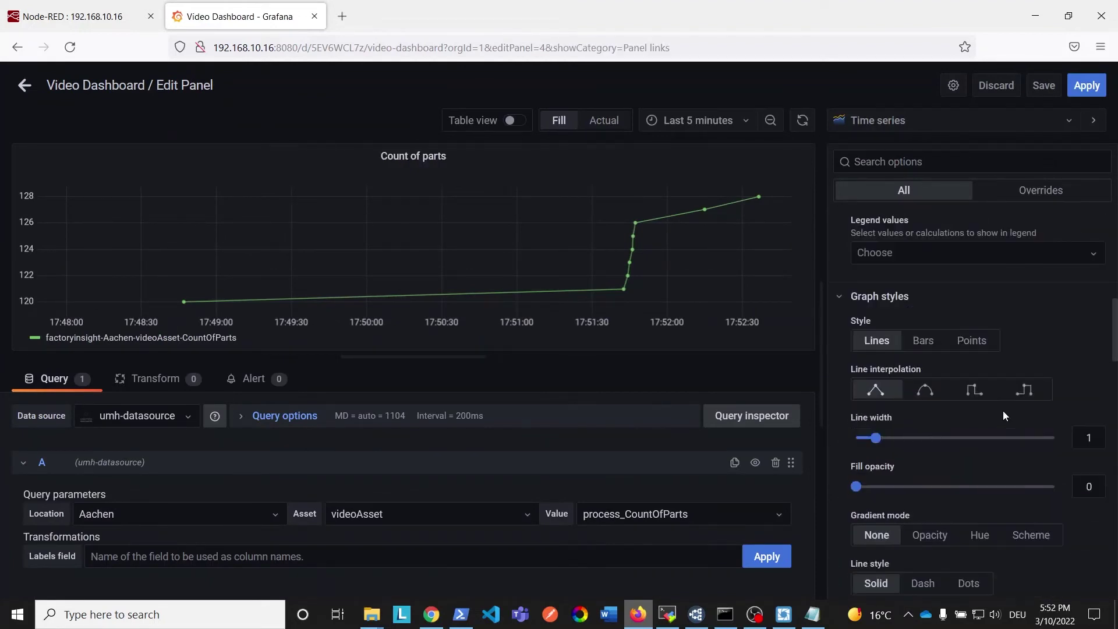
{"action": "left_click_drag", "start_coordinate": [875, 438], "coordinate": [912, 446]}
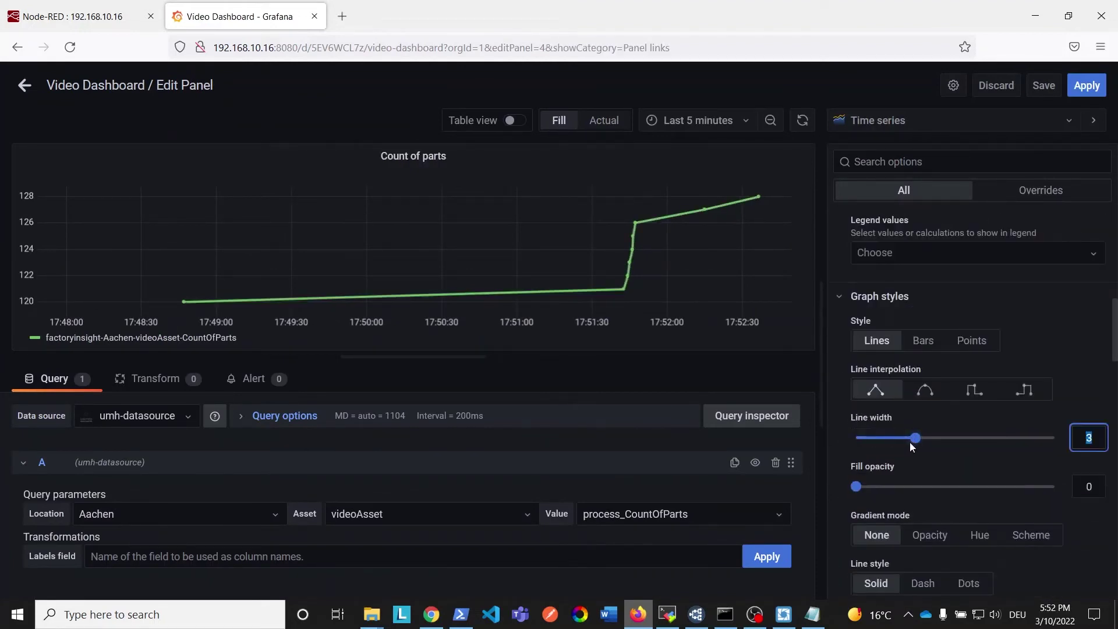
{"action": "left_click", "coordinate": [1086, 85]}
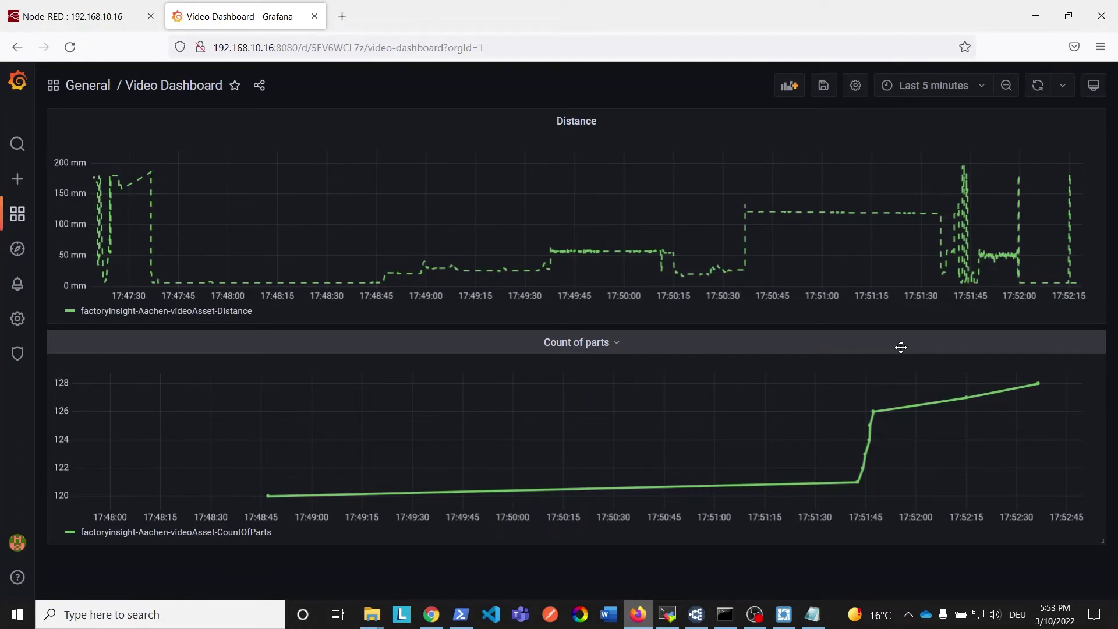
{"action": "left_click", "coordinate": [1092, 87]}
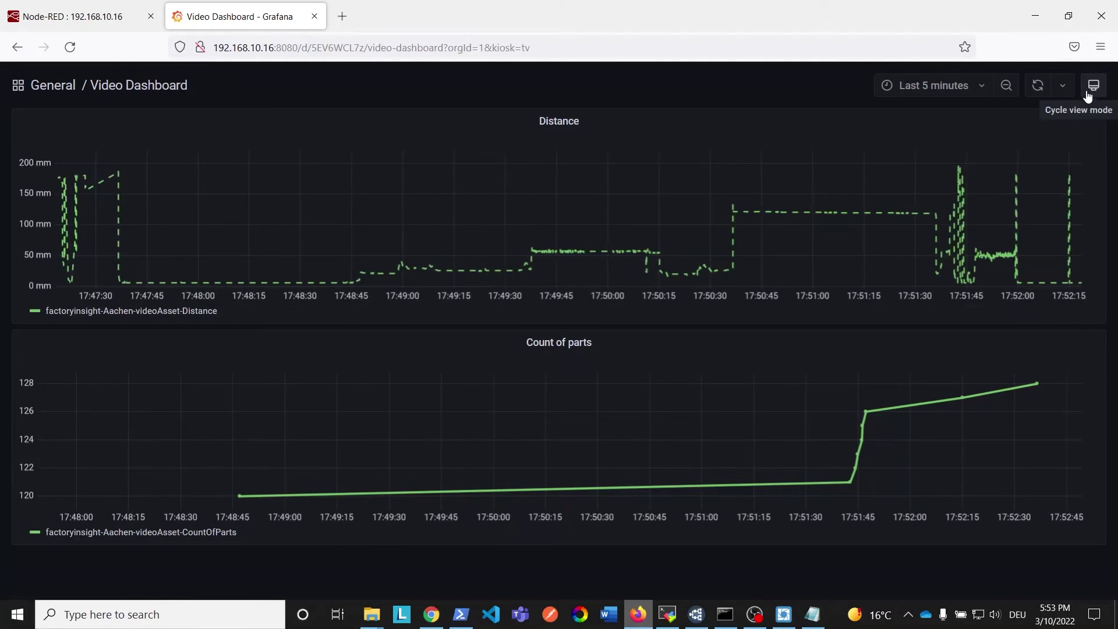
Switch Firefox to full screen and set the Video Dashboard to auto-refresh every 5s
{"action": "left_click", "coordinate": [1100, 47]}
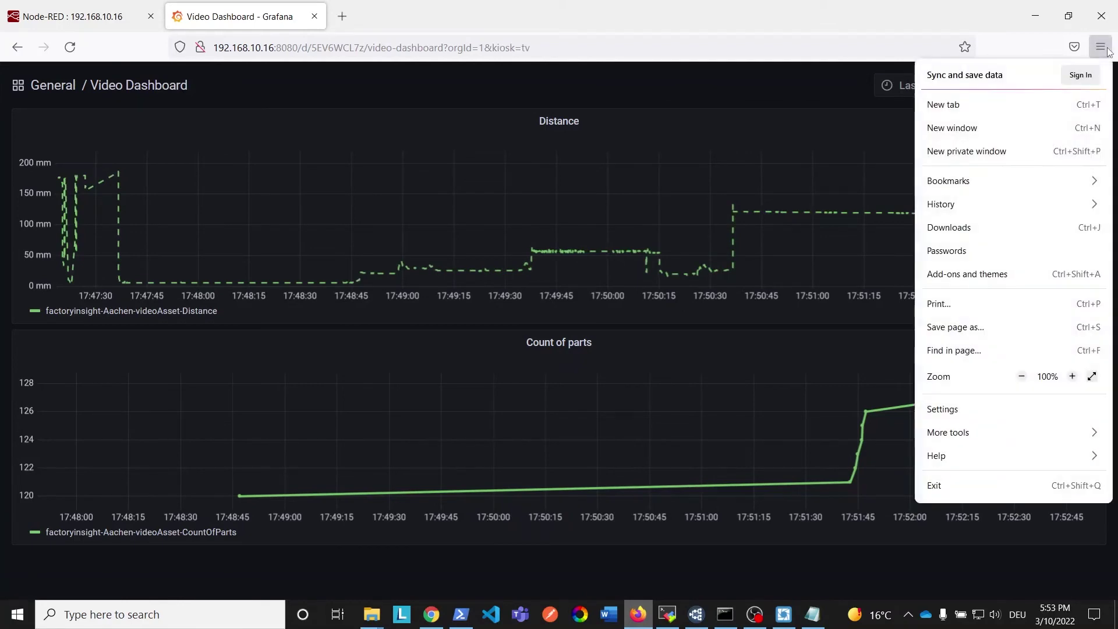
{"action": "left_click", "coordinate": [1088, 374]}
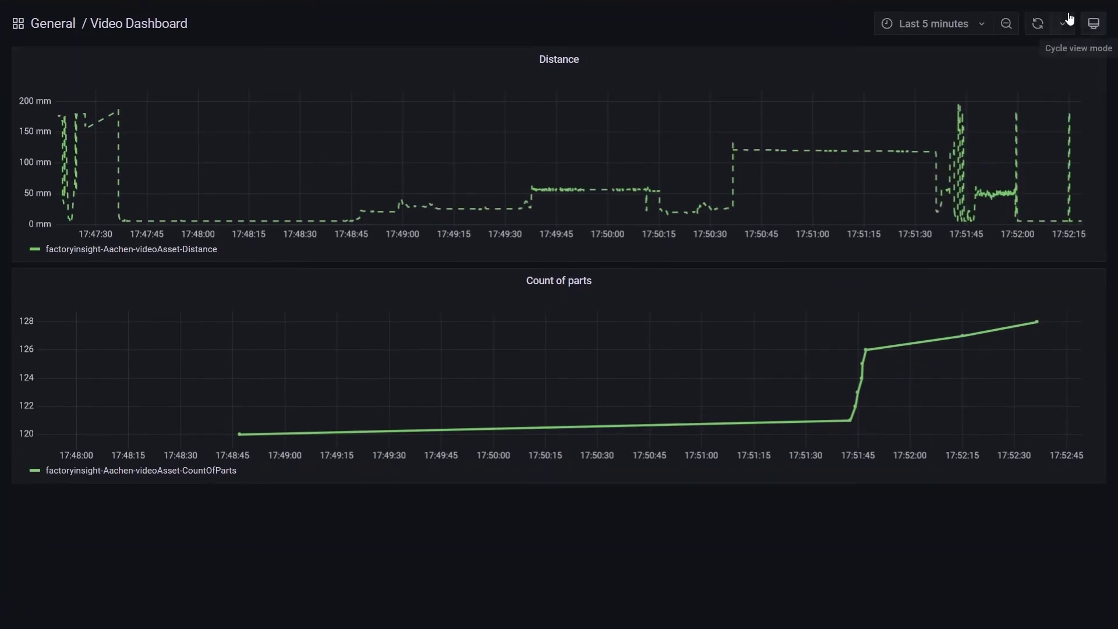
{"action": "left_click", "coordinate": [1065, 24]}
{"action": "left_click", "coordinate": [1061, 65]}
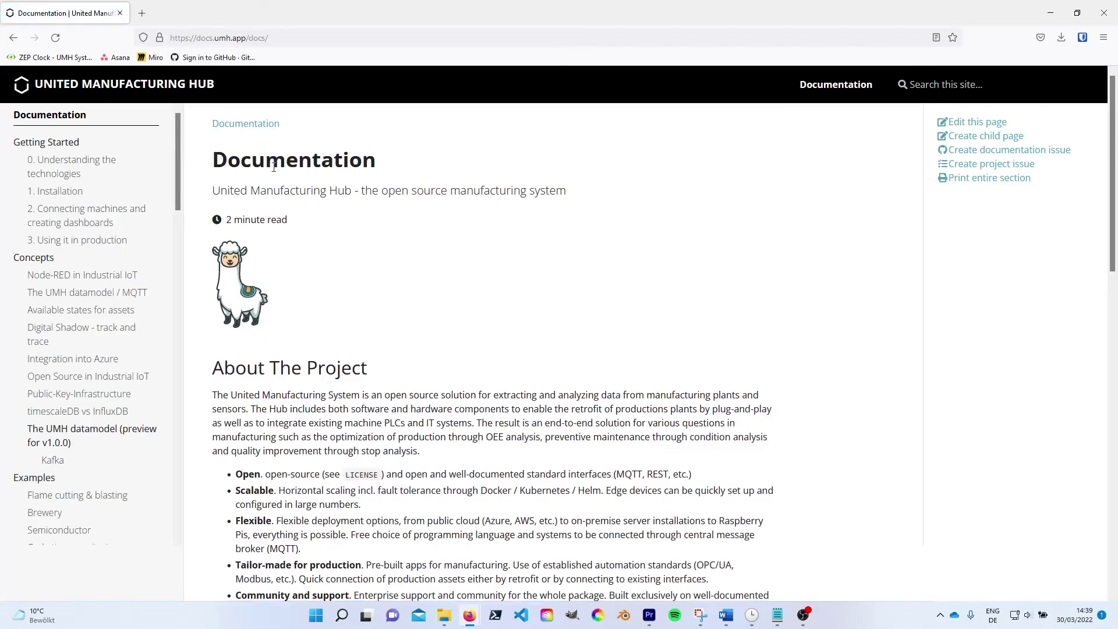
{"action": "scroll", "coordinate": [281, 210], "scroll_direction": "down", "scroll_amount": 8}
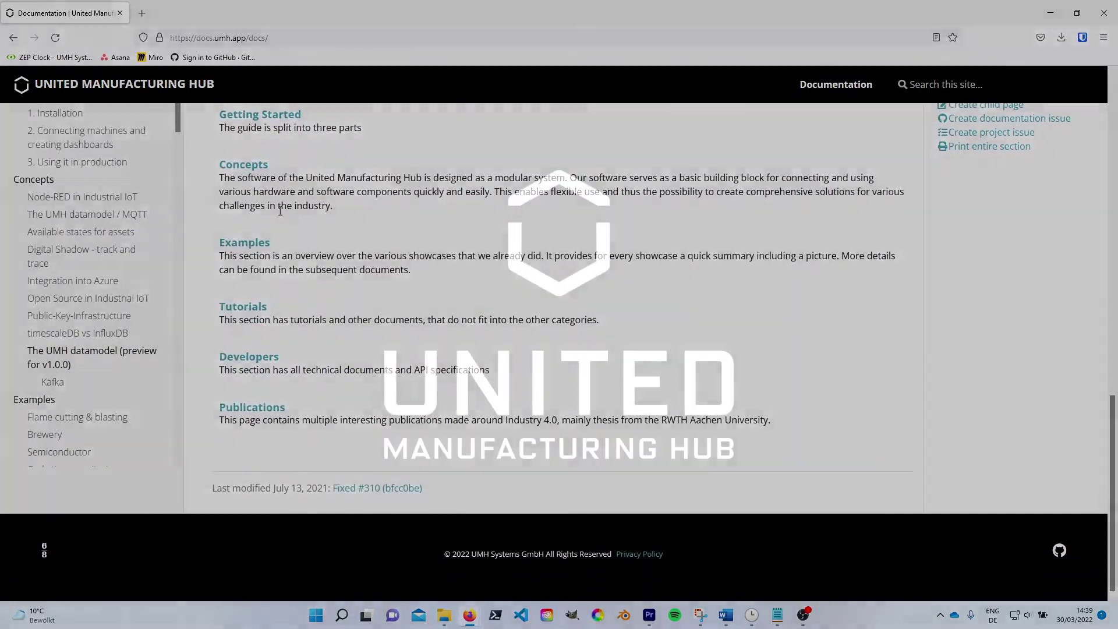